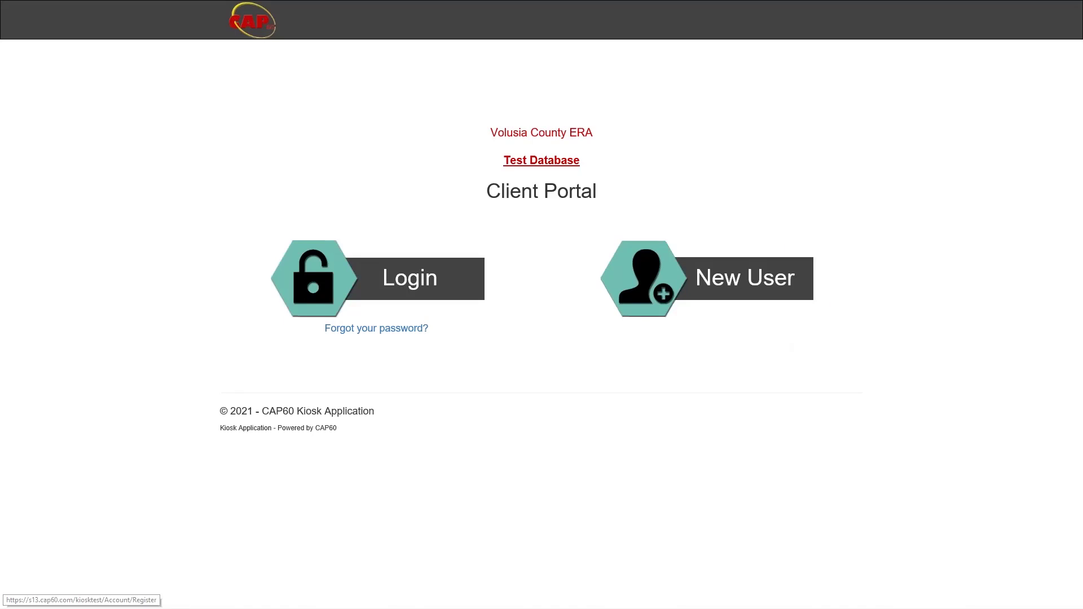
- Start a new user registration and enter the email address
left_click(684, 282)
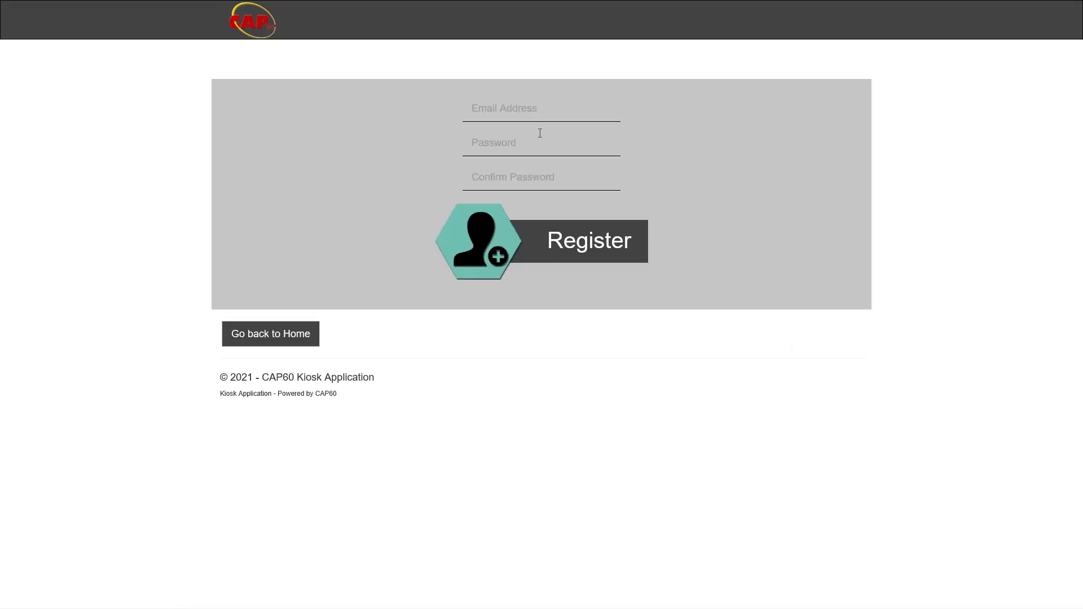
left_click(525, 107)
- Enter the account password and retype it in Confirm Password
key("Tab")
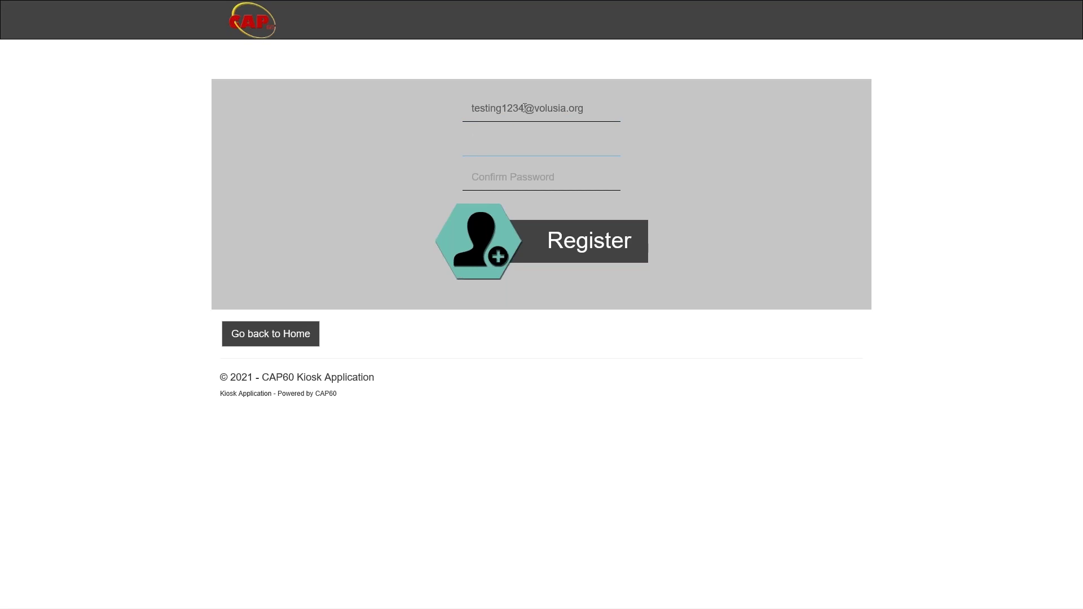
type("testing1234")
key("Tab")
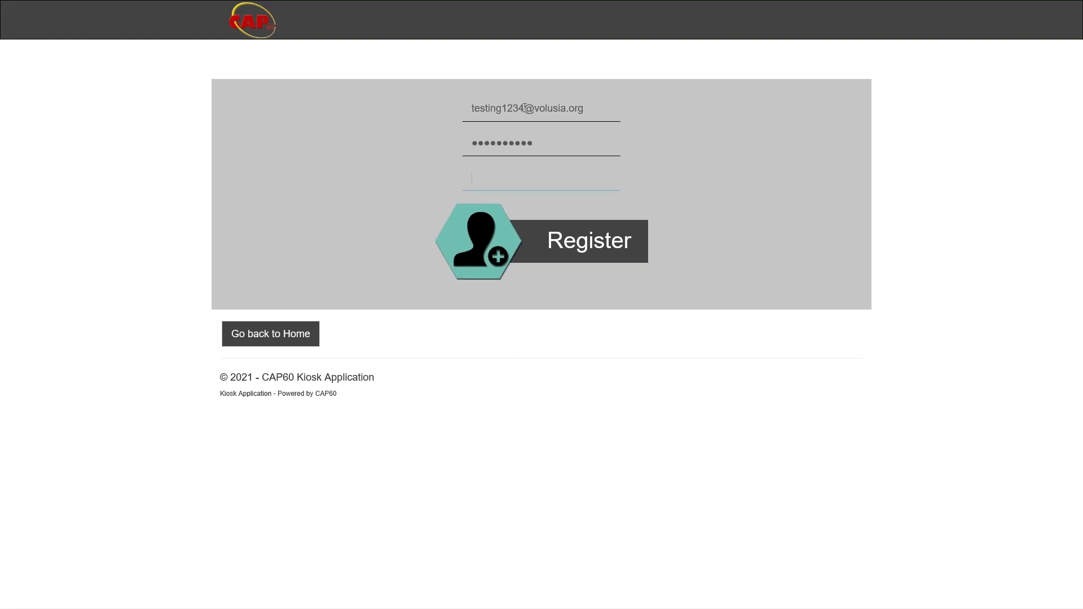
type("test")
key("BackSpace")
key("BackSpace")
key("BackSpace")
key("BackSpace")
type("testing1234")
left_click(615, 255)
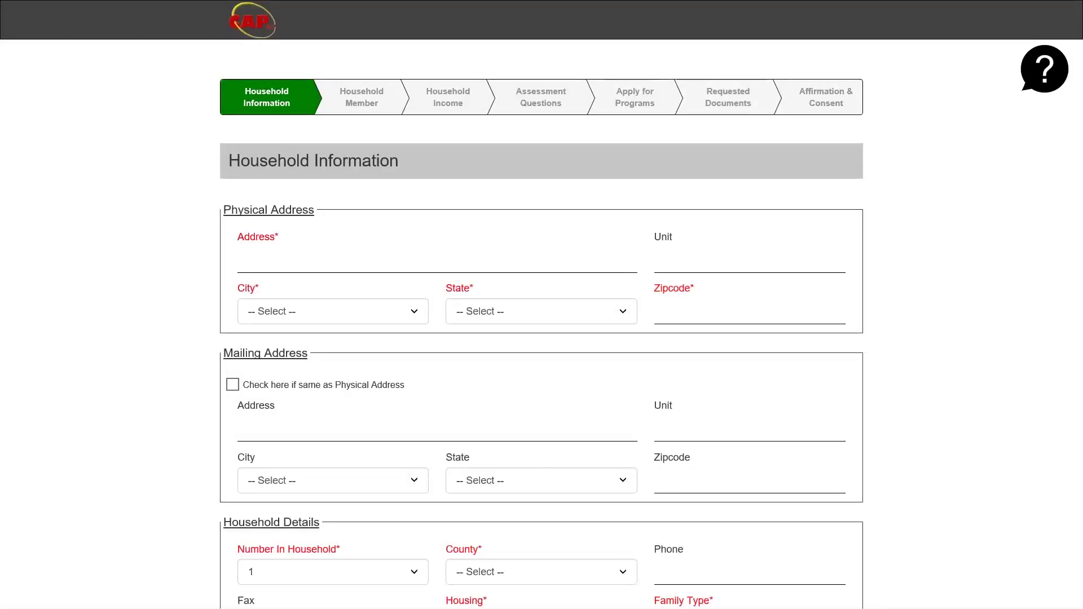
left_click(241, 260)
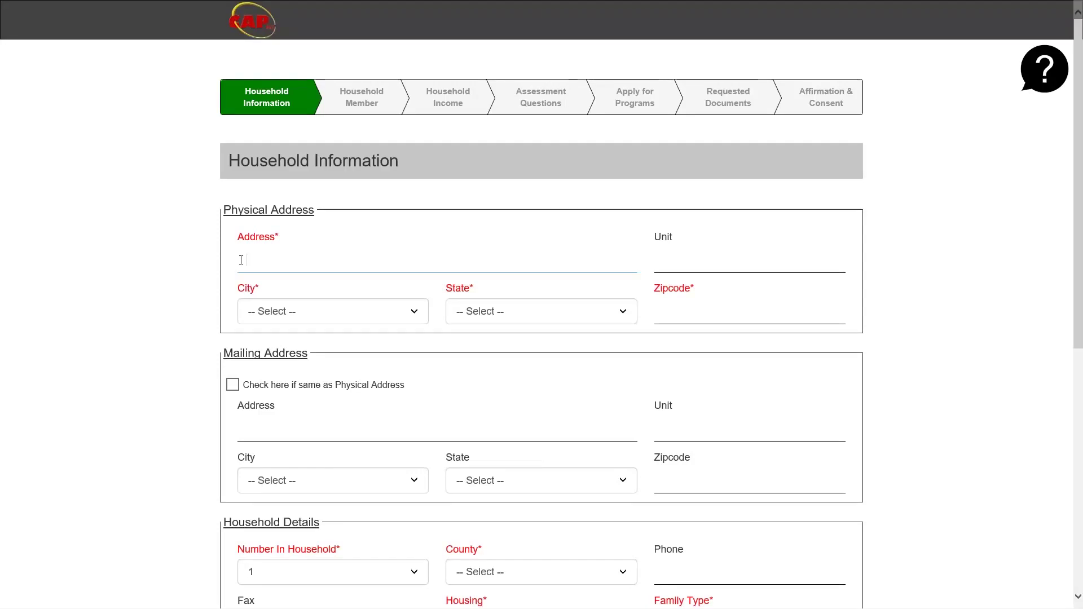
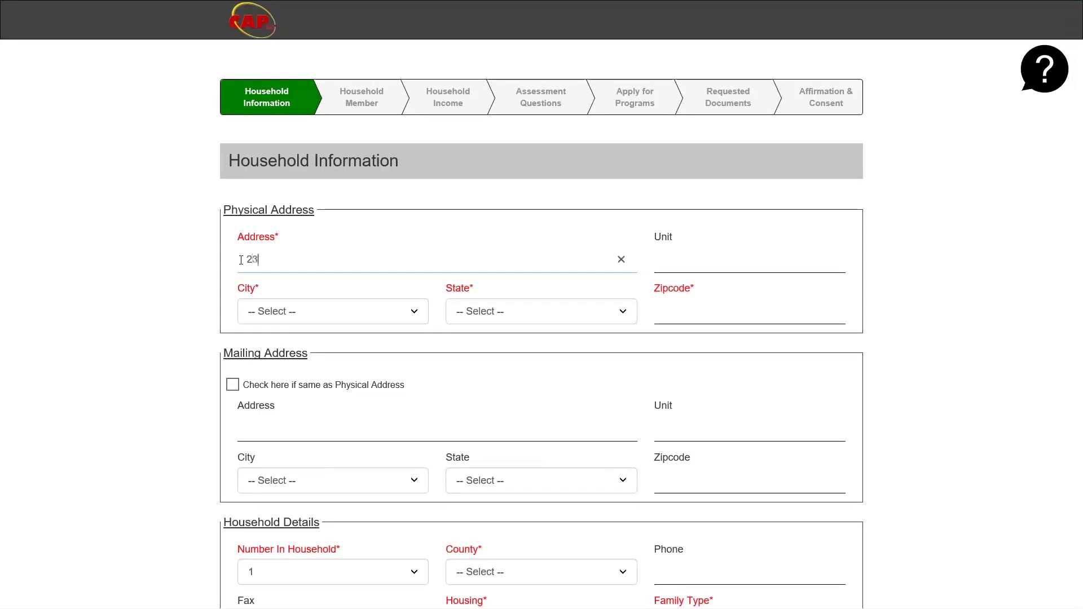
key("Tab")
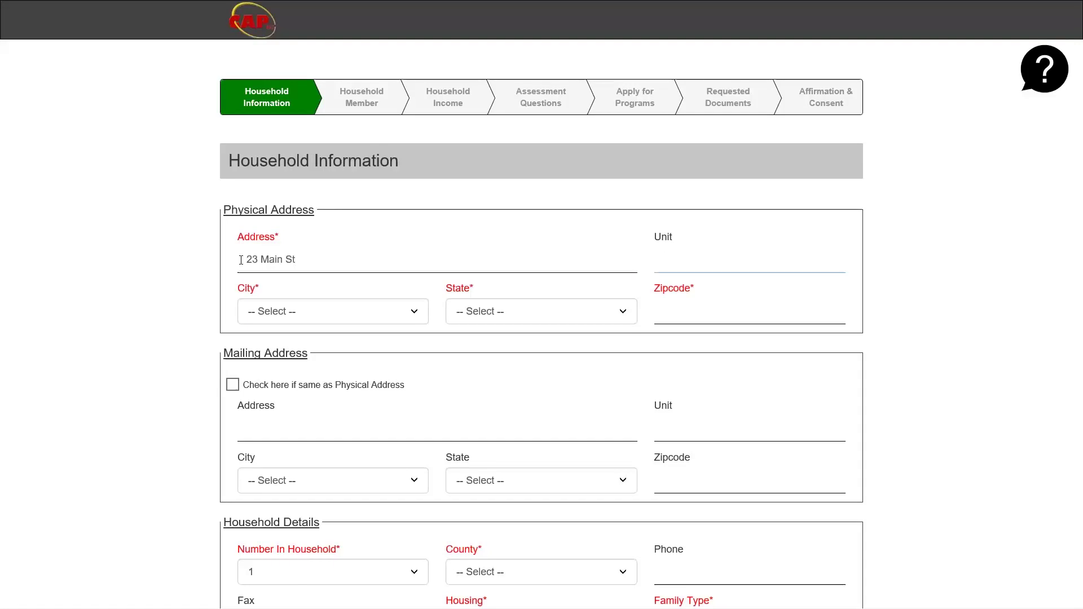
type("C")
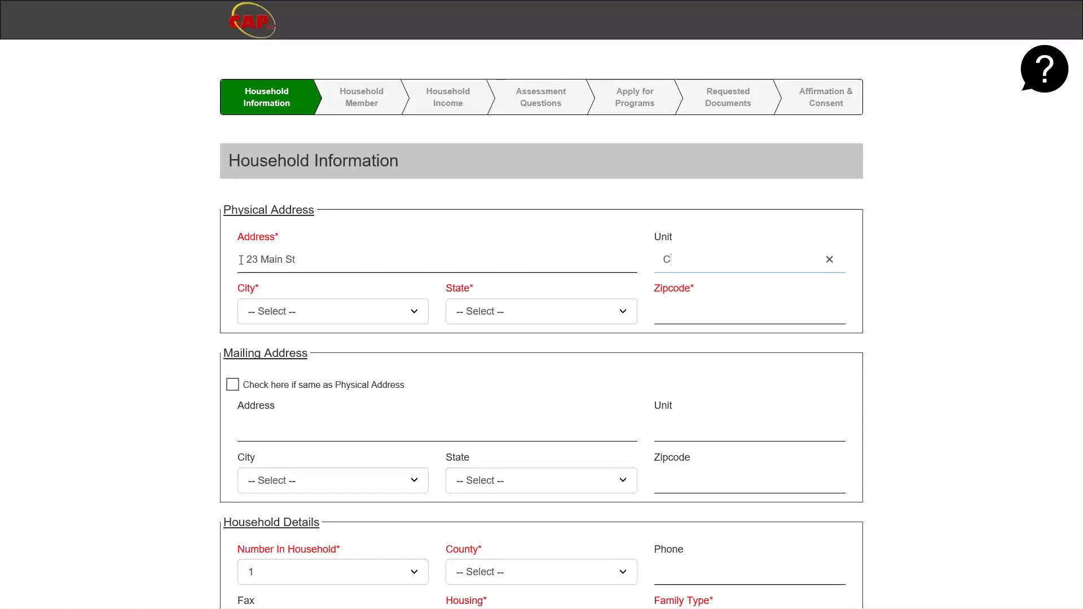
- Set the city to DeLand, the state to FL and the zip code to 32720
key("Tab")
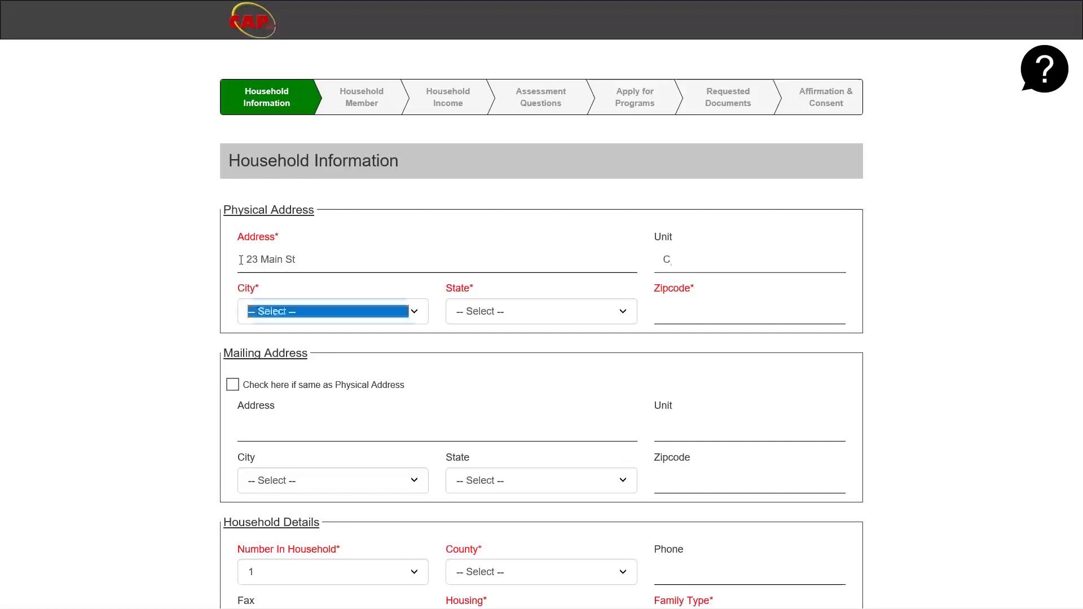
type("DeLand")
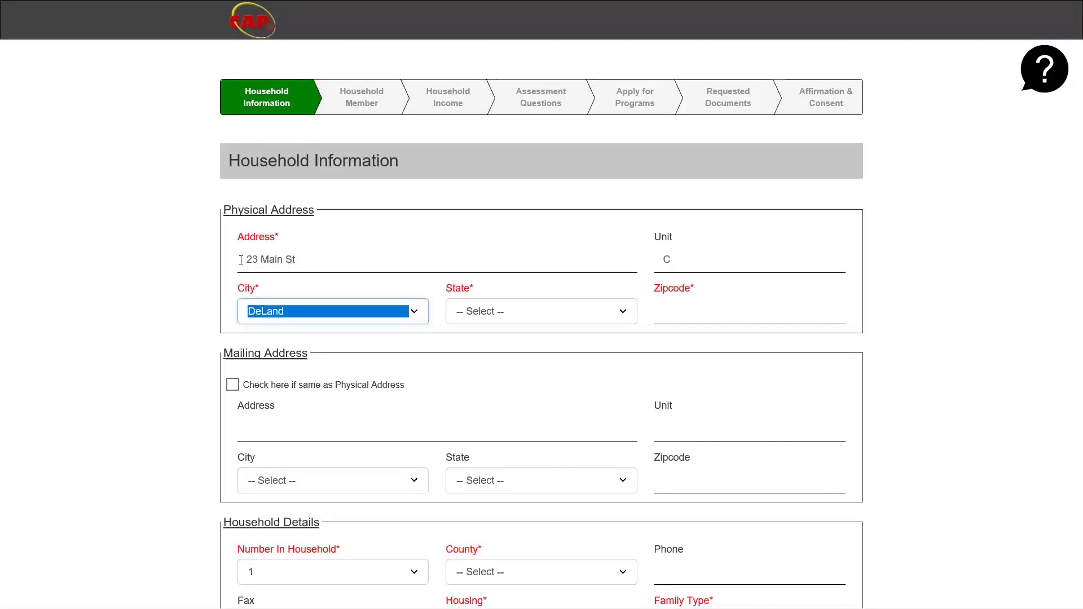
left_click(506, 322)
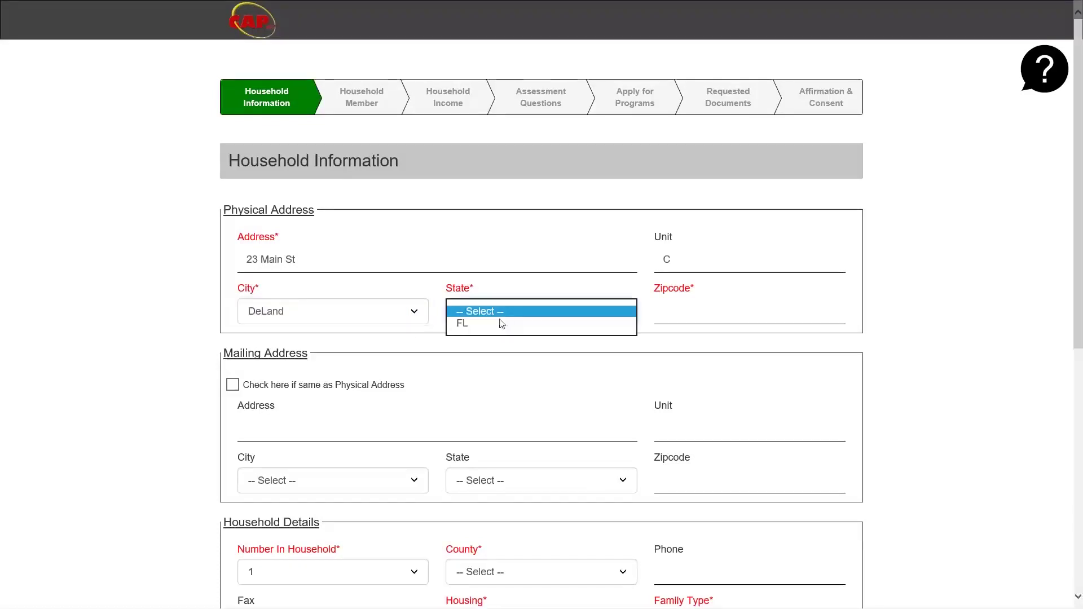
left_click(631, 320)
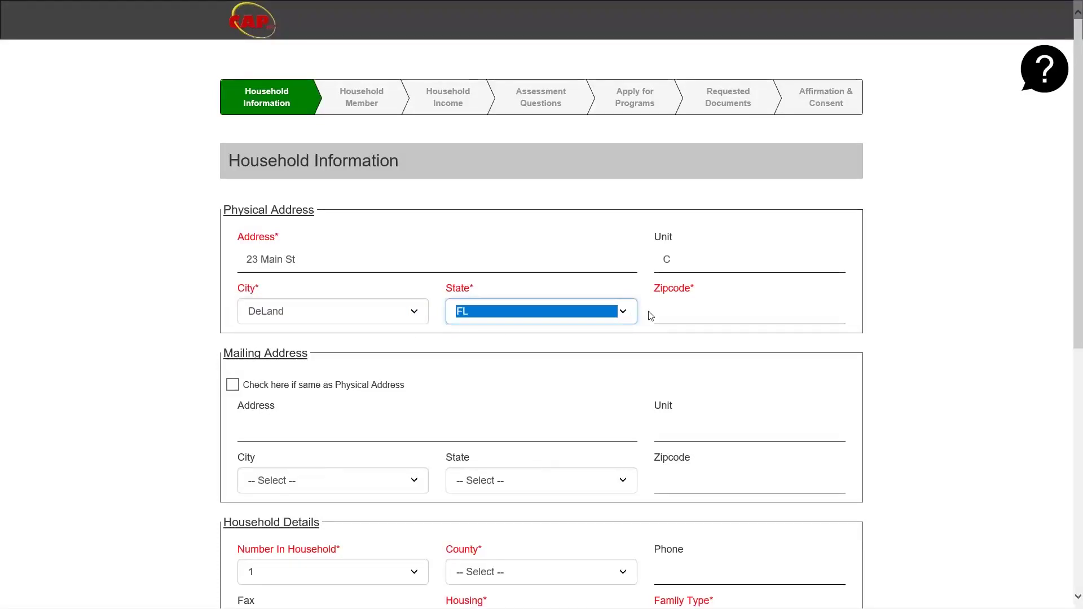
key("Tab")
type("32720")
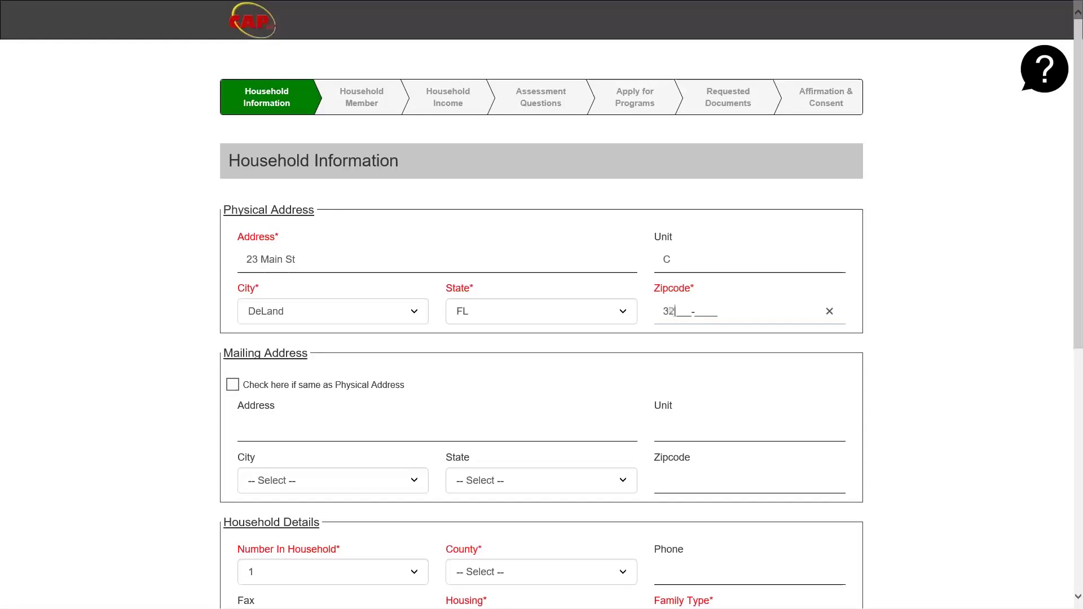
left_click(208, 377)
scroll(211, 377, "down", 2)
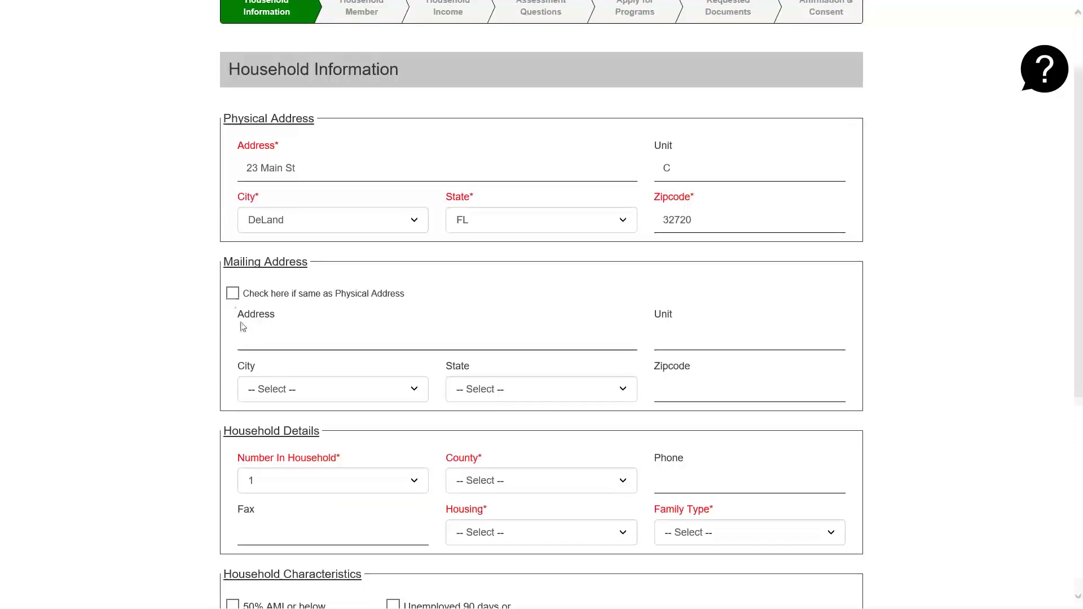
- Copy the physical address to mailing, and set household size 2 and county Volusia County
left_click(232, 293)
scroll(161, 365, "down", 1)
scroll(162, 366, "down", 4)
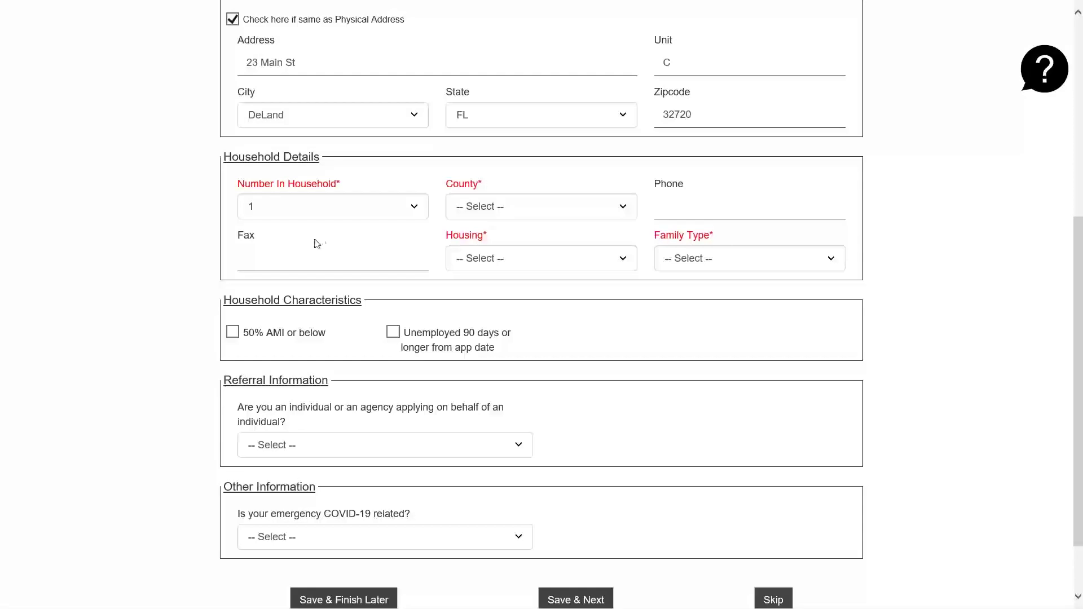
left_click(340, 216)
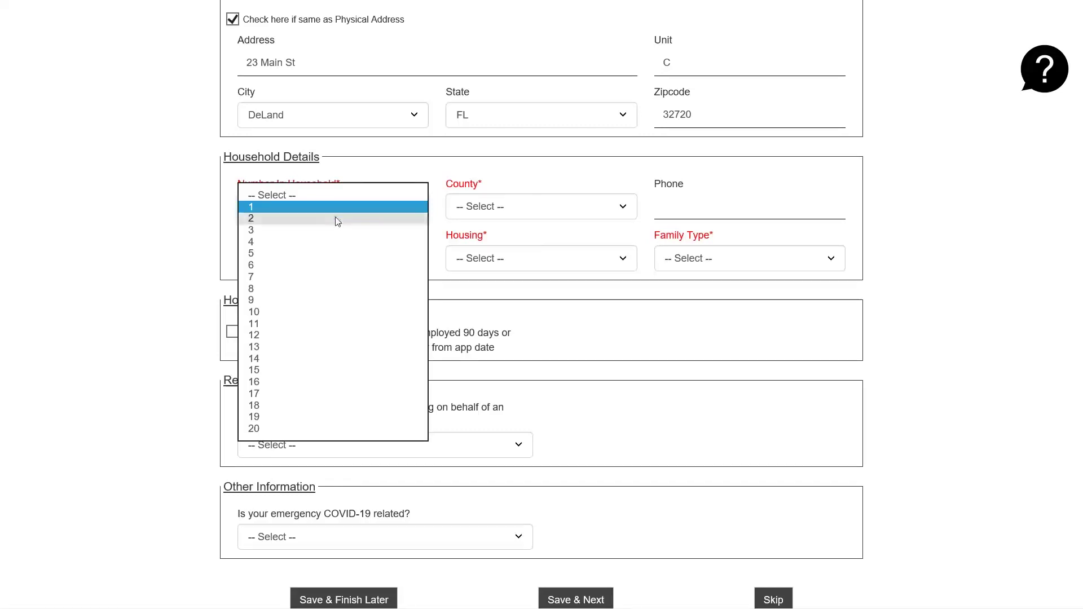
left_click(336, 219)
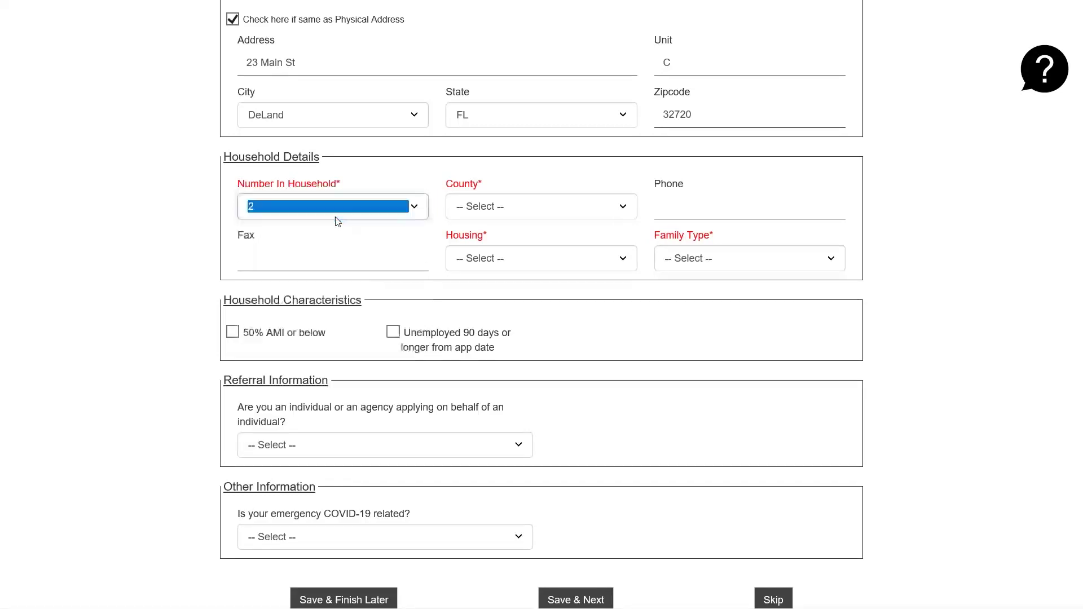
left_click(520, 212)
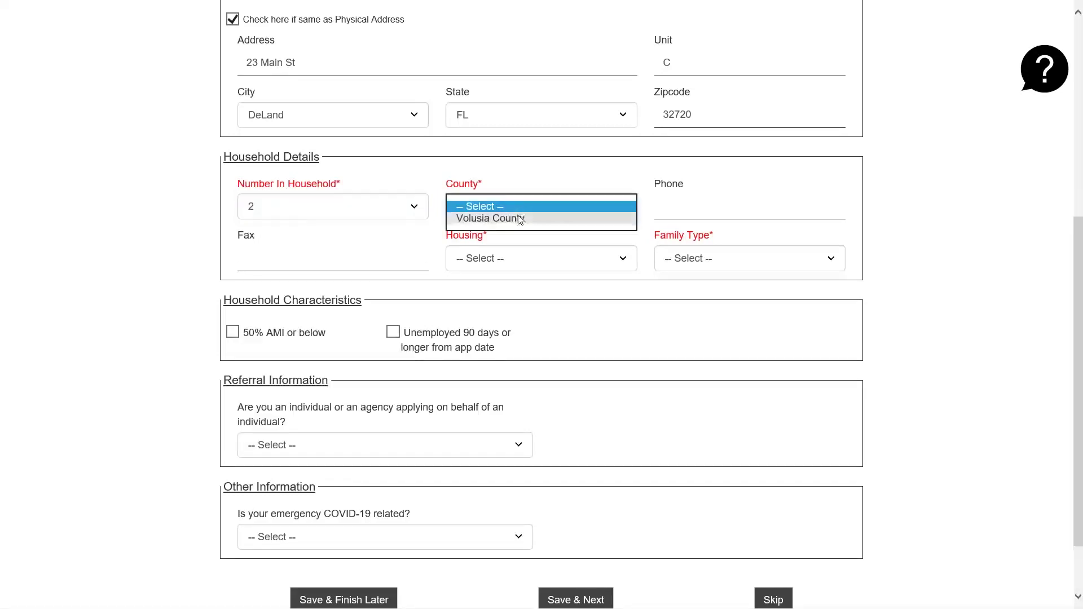
left_click(520, 219)
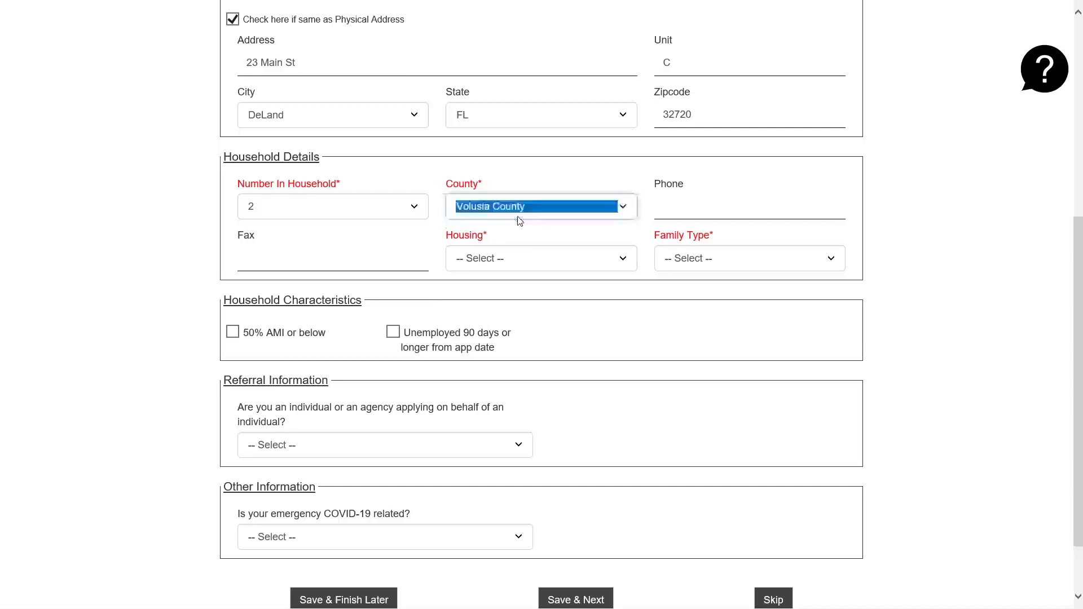
- Enter the household phone, and set housing Rent and family type Two Adults/ No Children
left_click(656, 210)
type("001)111-2222")
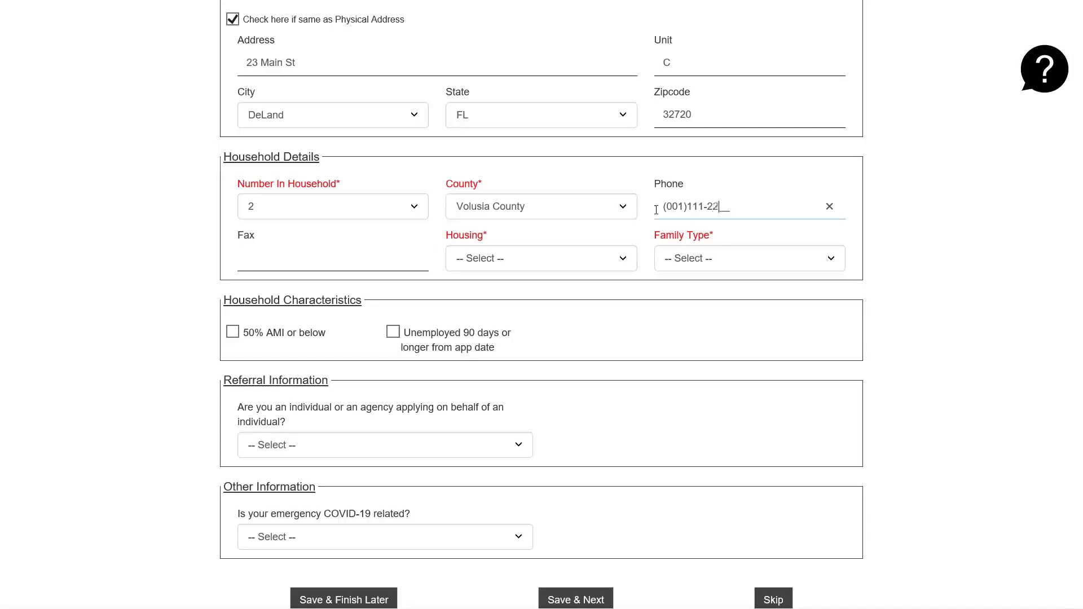
left_click(558, 261)
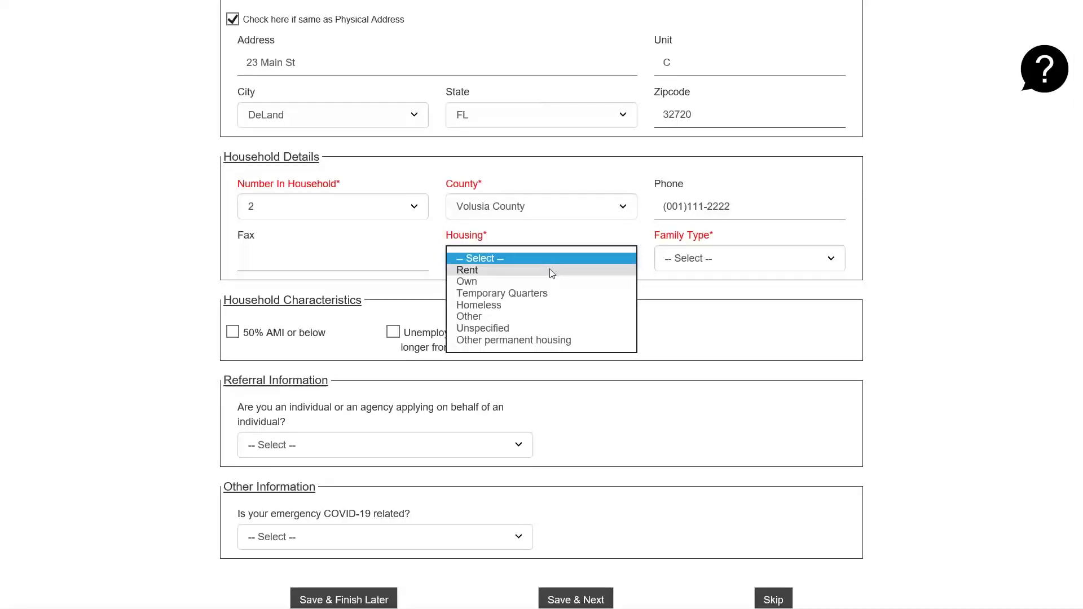
left_click(552, 272)
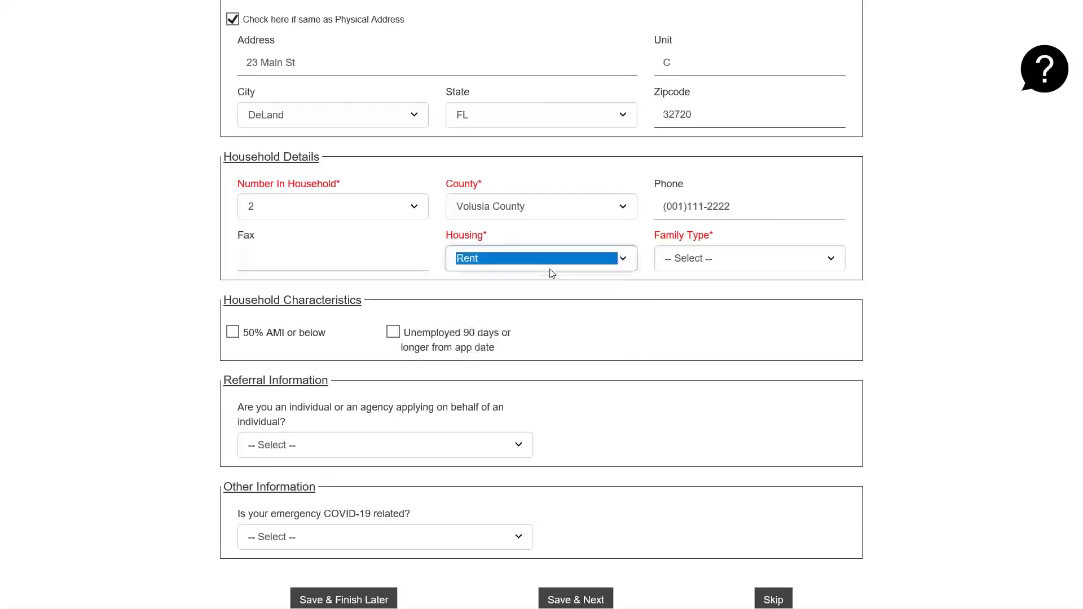
left_click(713, 261)
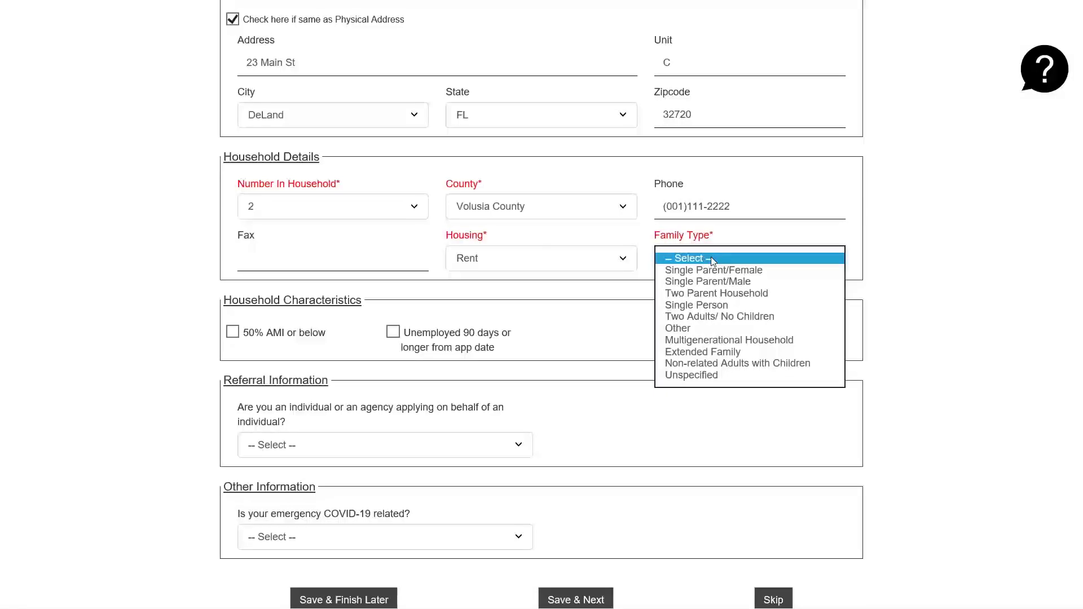
left_click(708, 317)
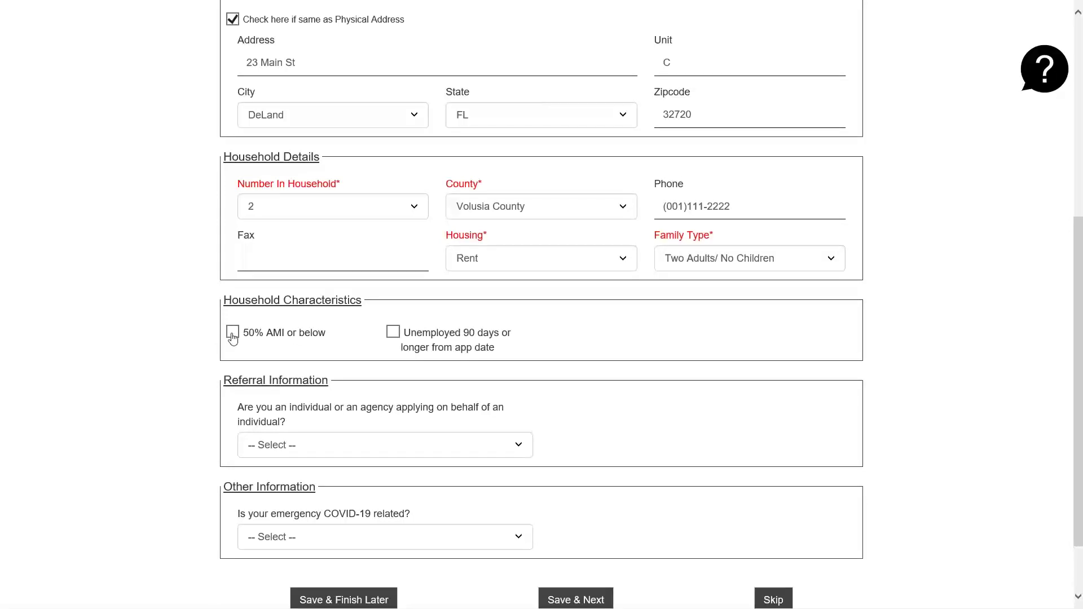
- Check 50% AMI or below and Unemployed 90 days or longer, and set referral to Individual
left_click(233, 337)
left_click(394, 333)
scroll(541, 354, "down", 2)
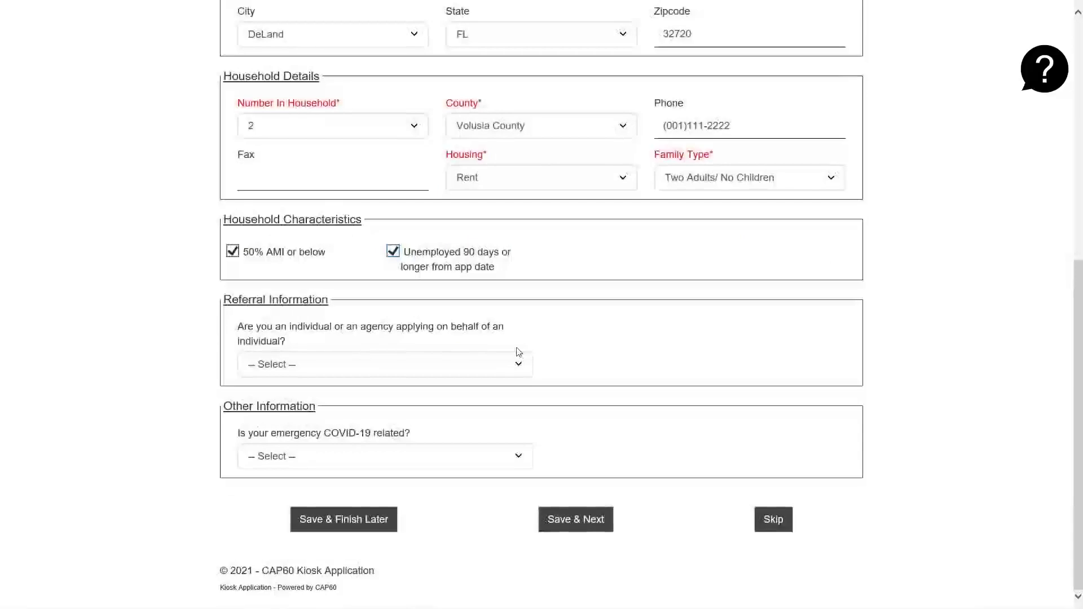
left_click(489, 366)
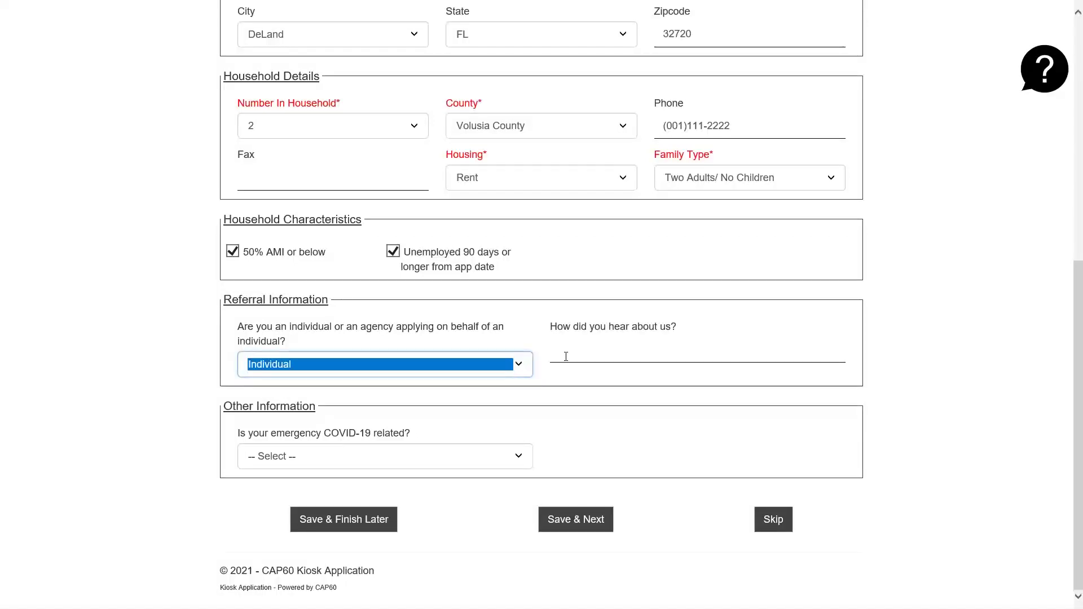
left_click(544, 377)
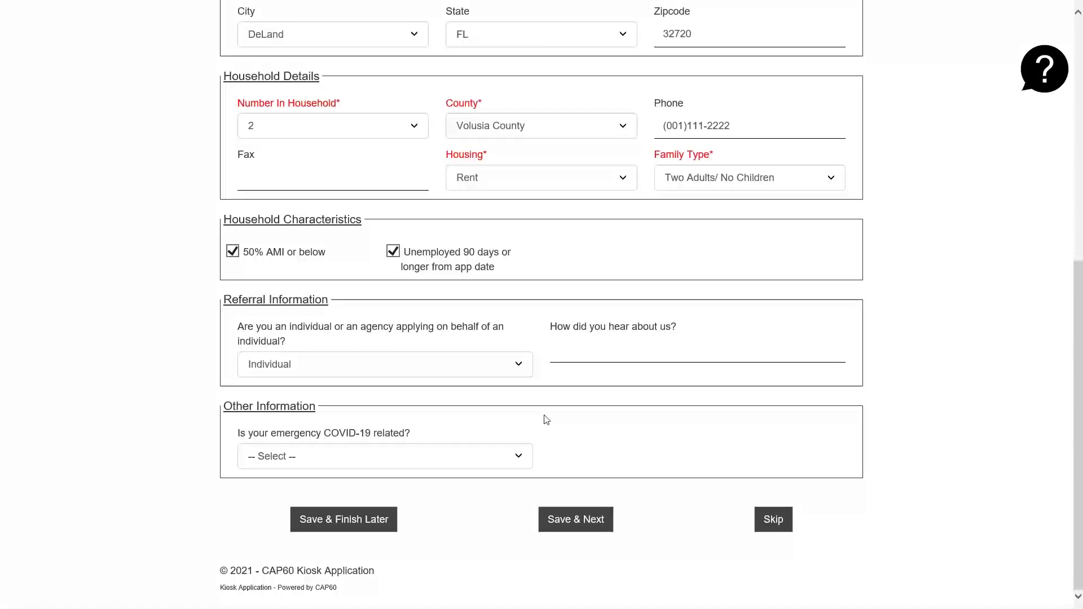
- Answer Yes to COVID-19 related, check the Housing and Employment impacts, and Save & Next
left_click(517, 454)
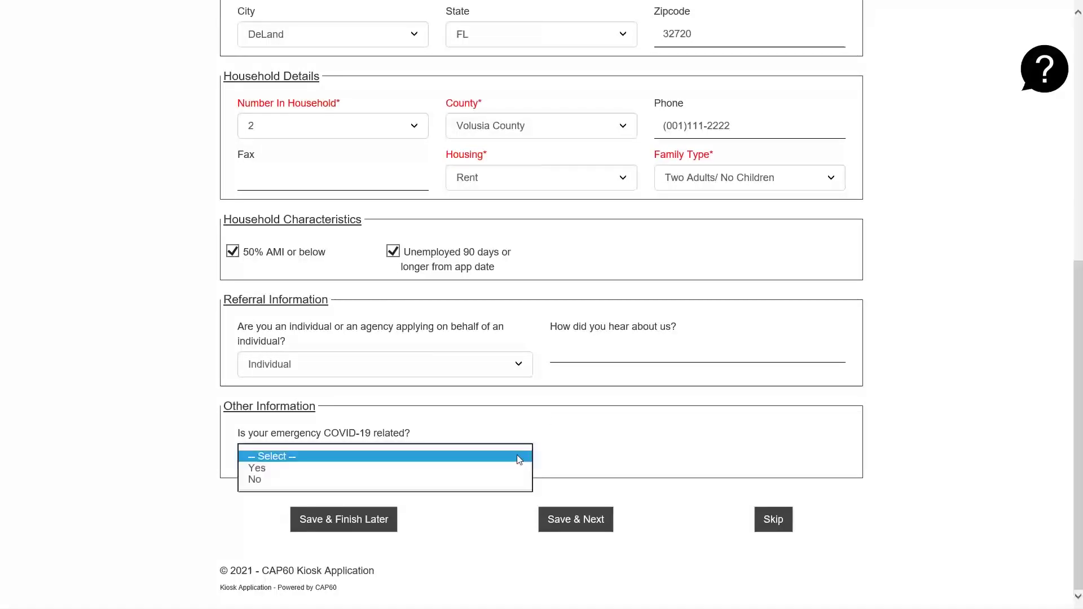
left_click(504, 468)
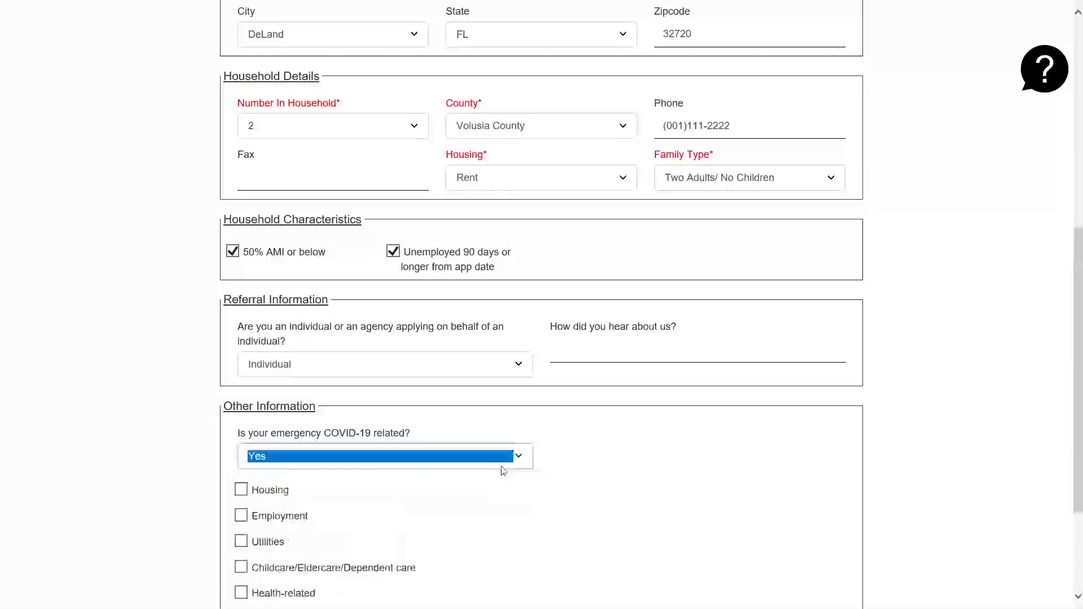
scroll(513, 497, "down", 3)
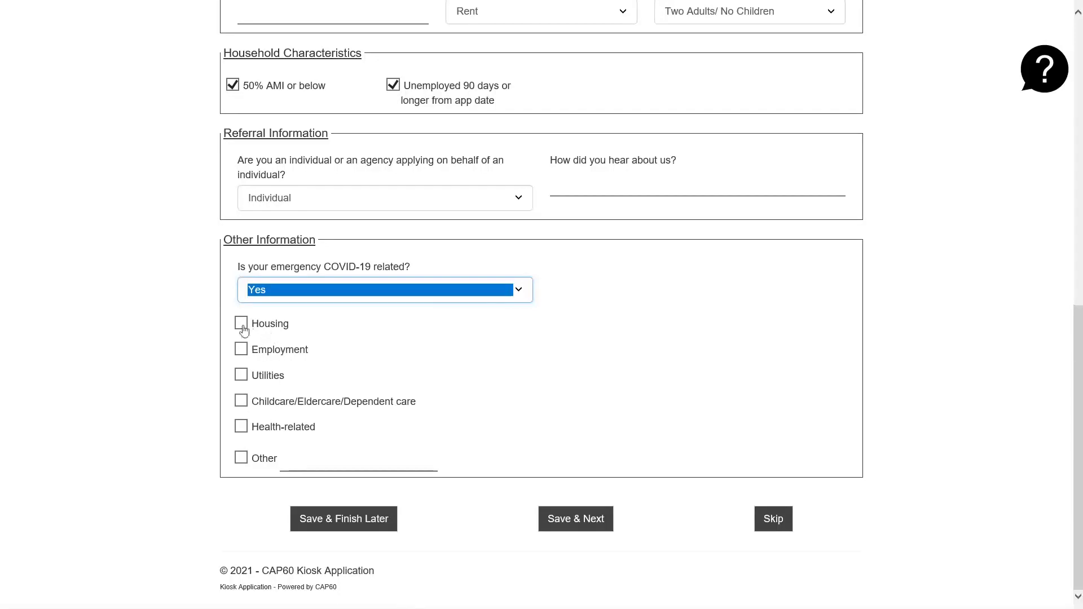
left_click(242, 325)
left_click(240, 353)
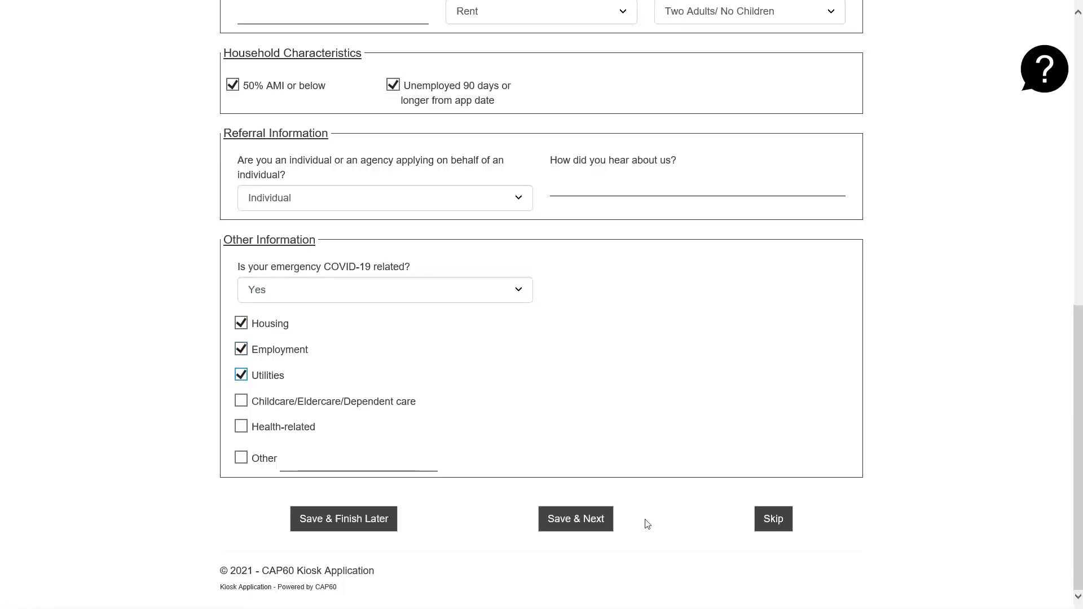
left_click(582, 520)
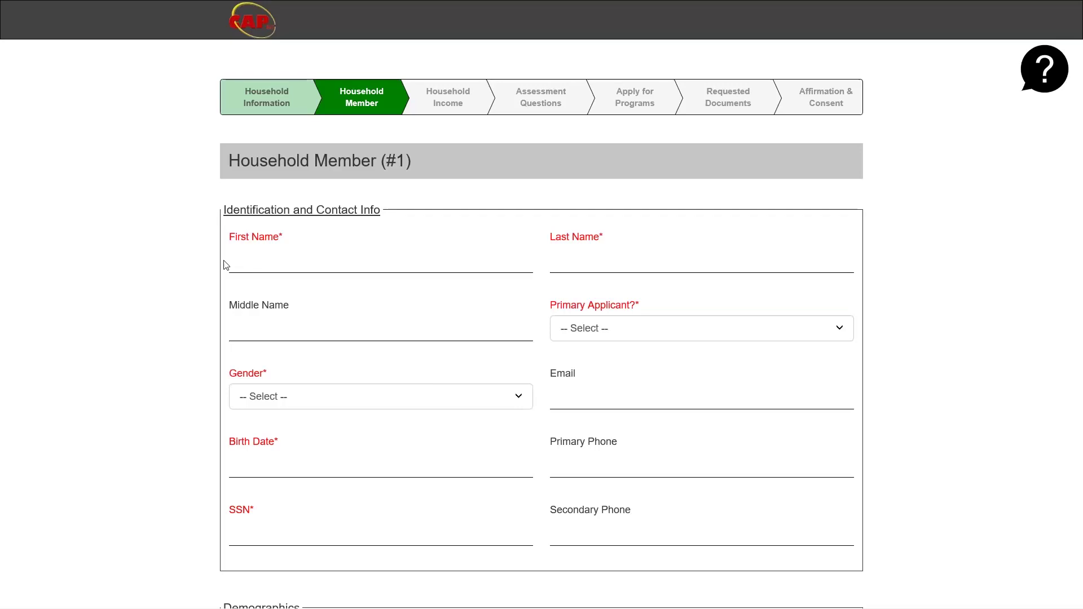
- Enter the member's sample first and last names and set Primary Applicant? to Yes
left_click(230, 261)
type("ABC Fir")
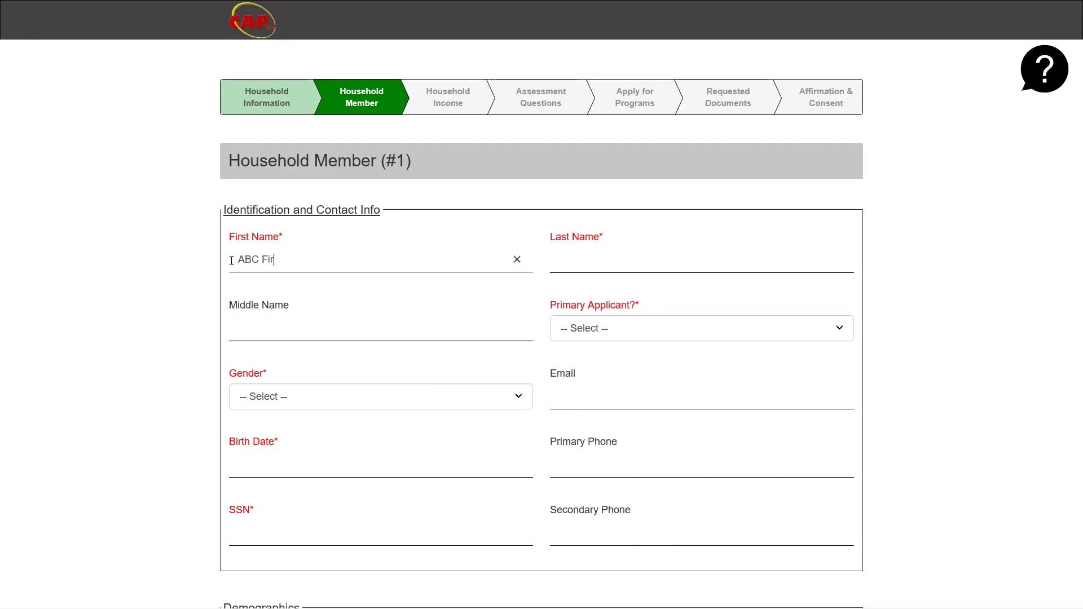
type("st NABC Last Name")
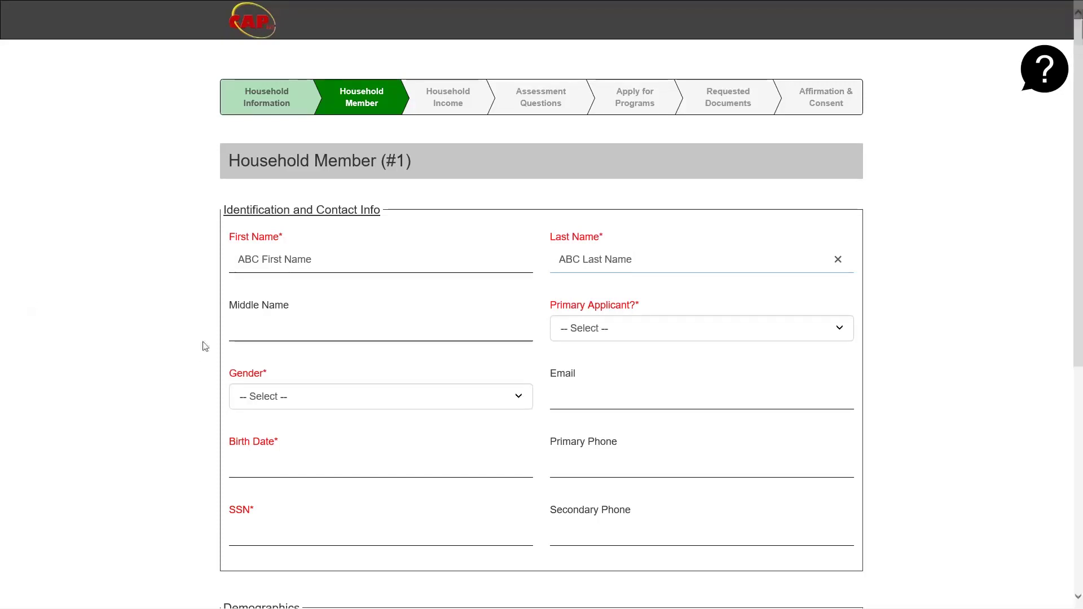
left_click(574, 332)
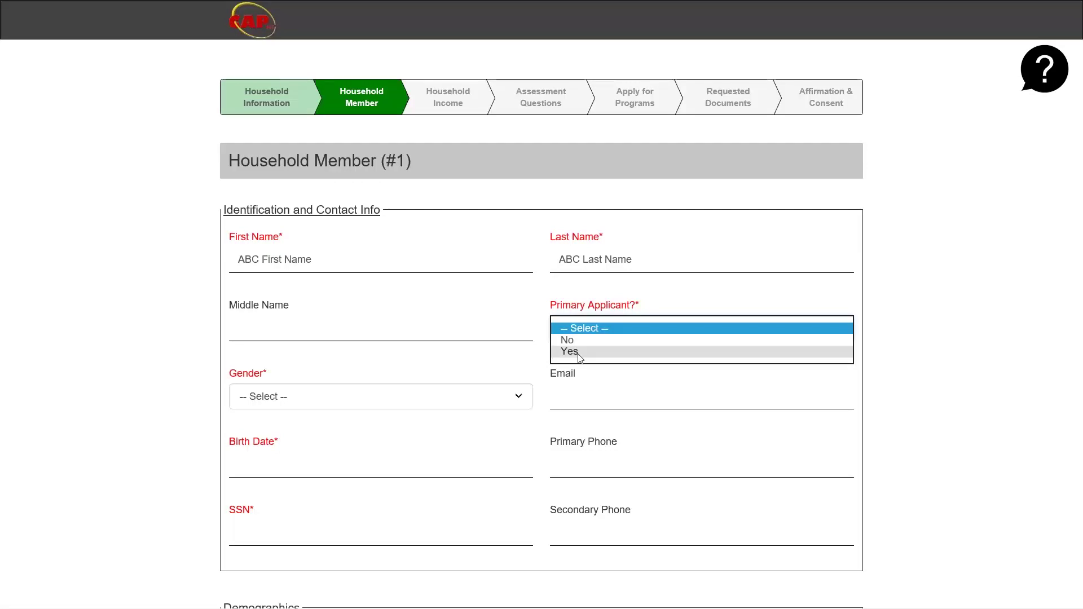
left_click(570, 352)
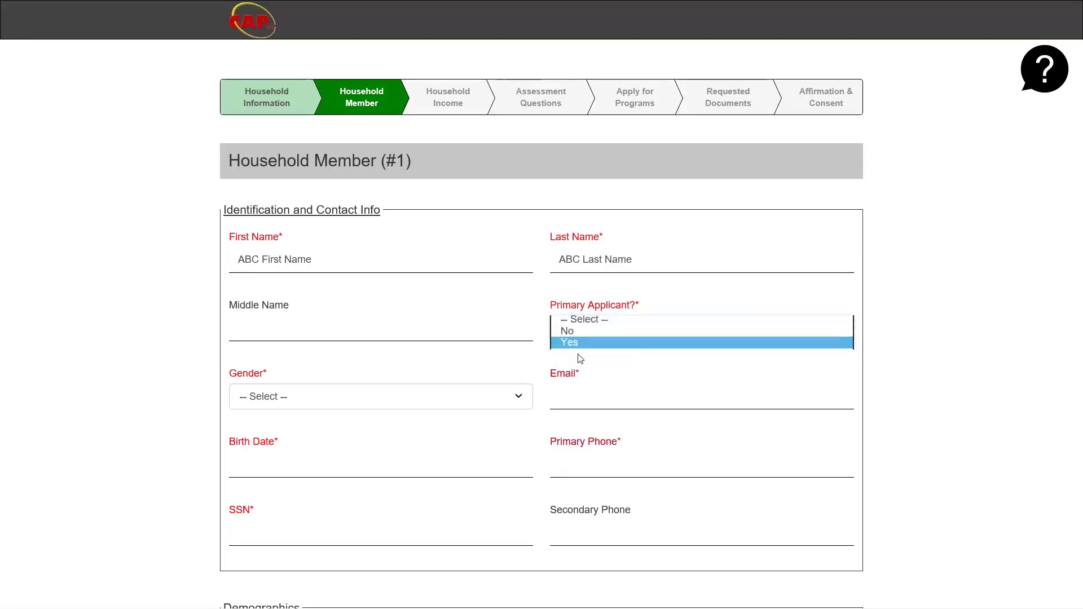
left_click(545, 359)
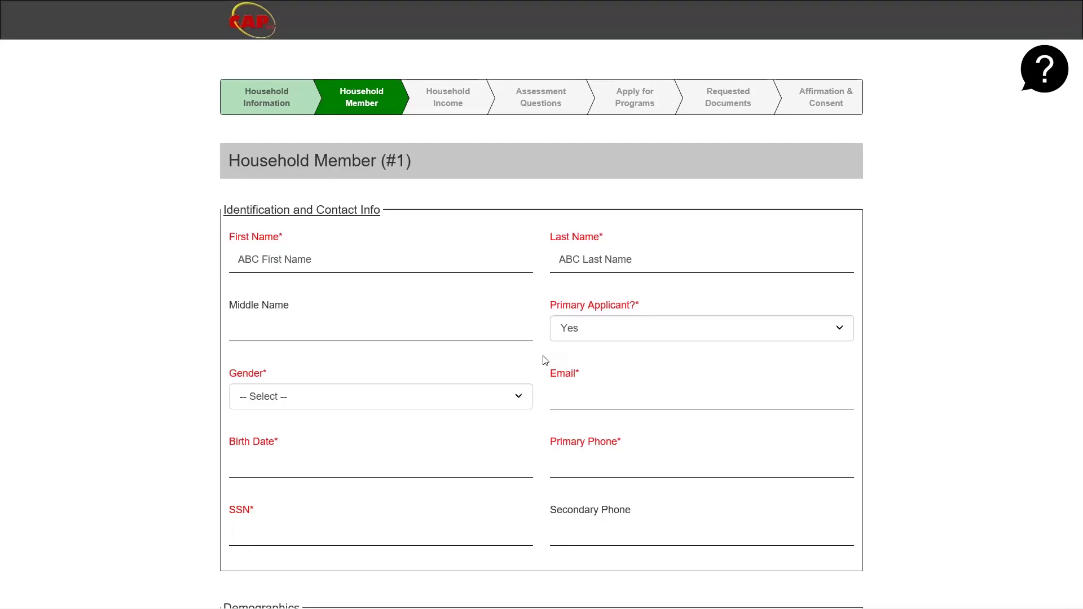
- Set gender to Male, enter the member's email, and pick birth date July 1, 1996
left_click(514, 404)
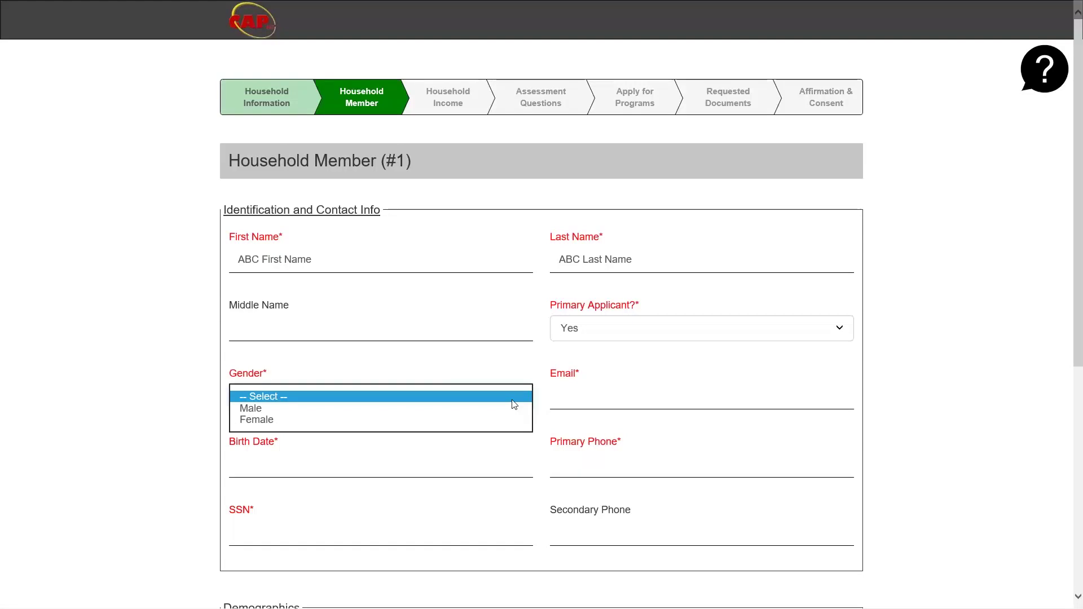
left_click(517, 410)
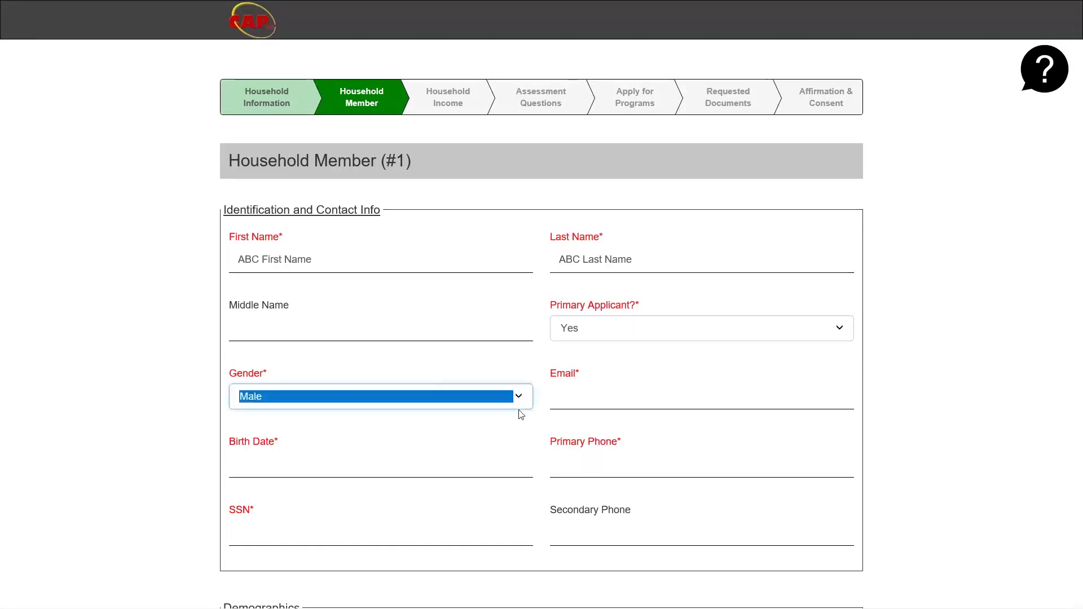
left_click(554, 398)
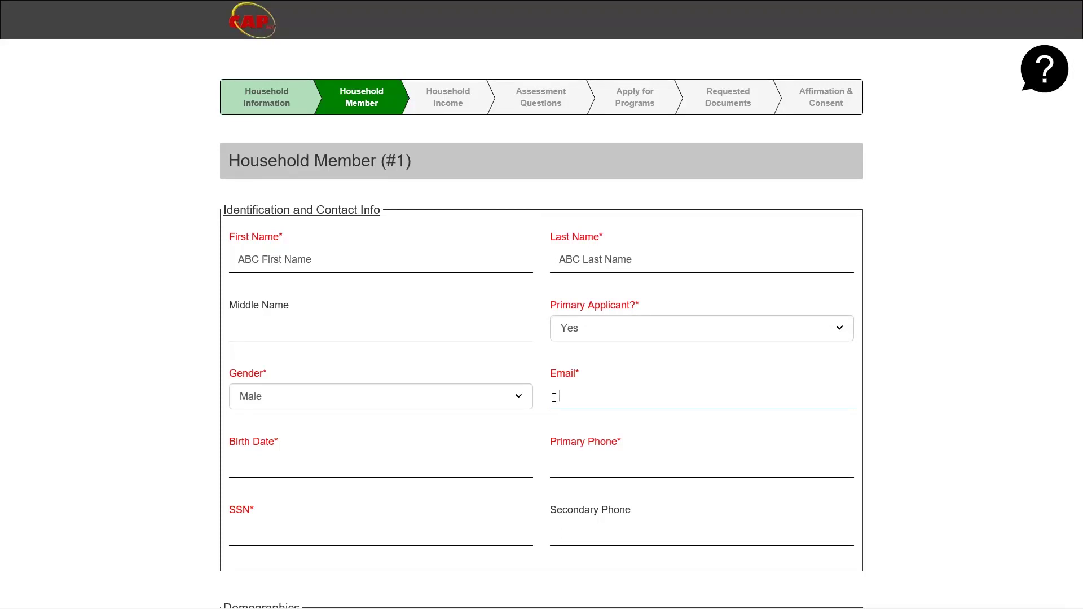
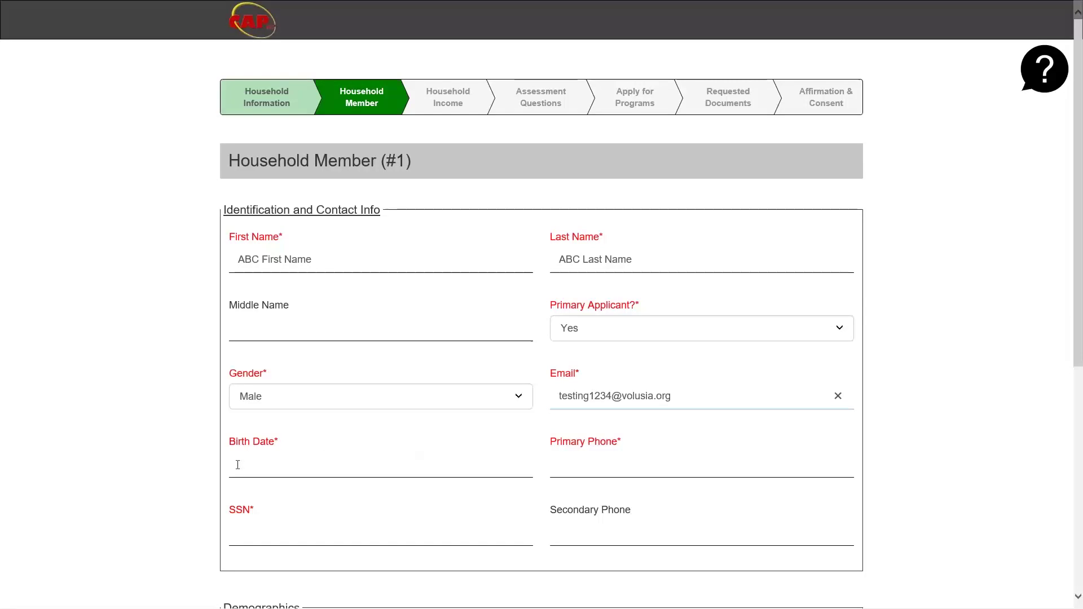
left_click(238, 465)
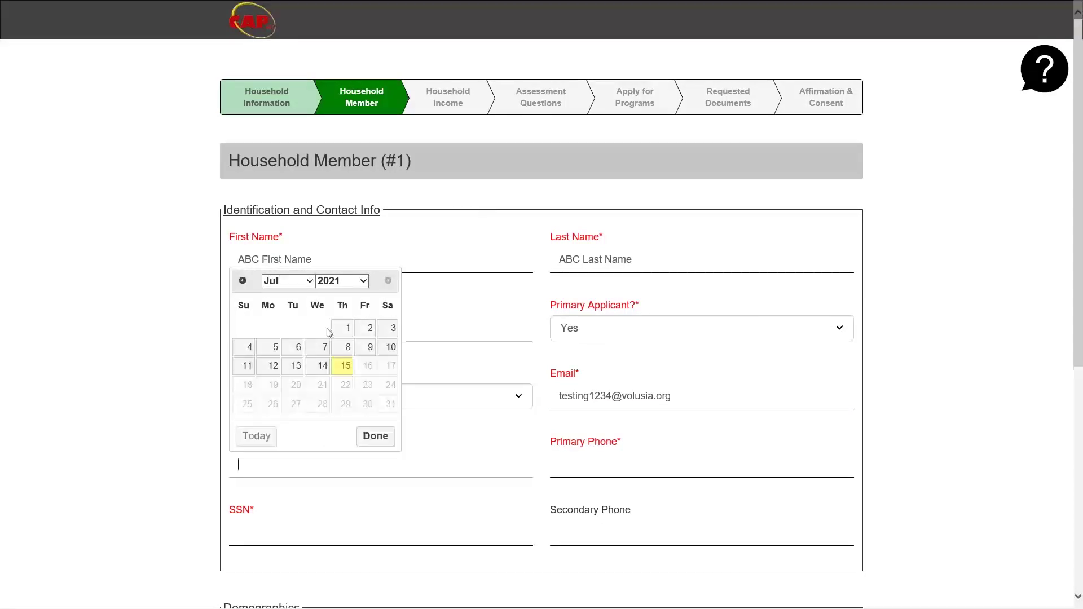
left_click(362, 286)
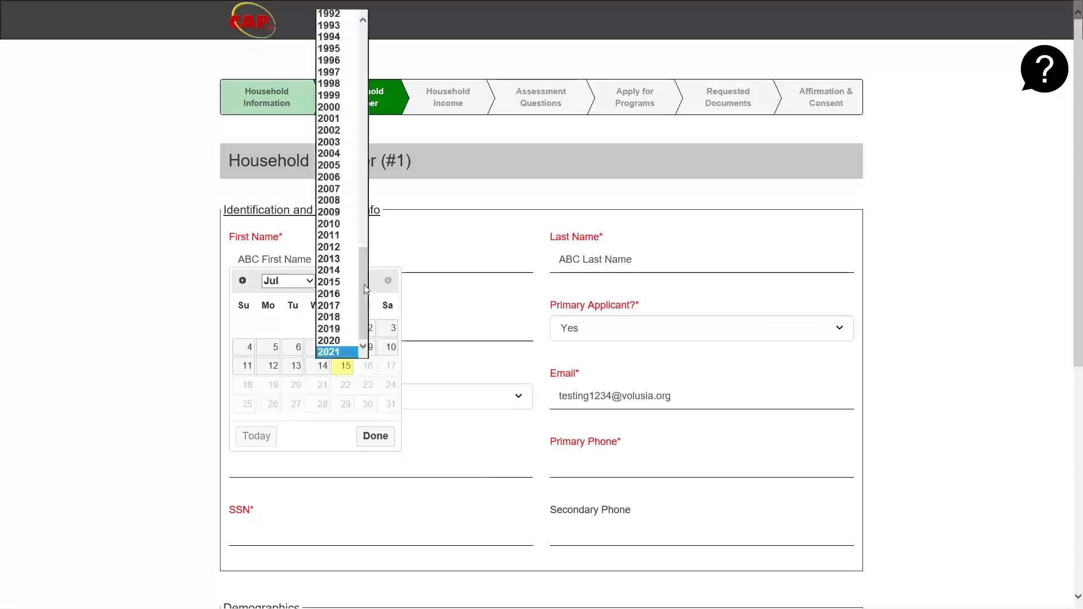
left_click(332, 60)
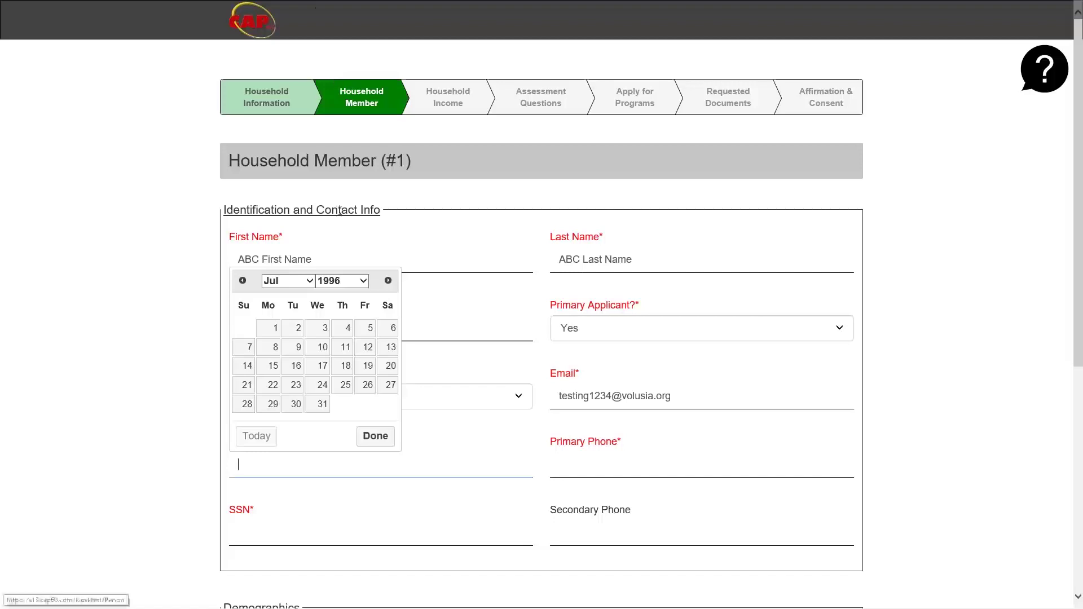
left_click(275, 334)
- Enter the member's primary phone number and social security number
left_click(553, 461)
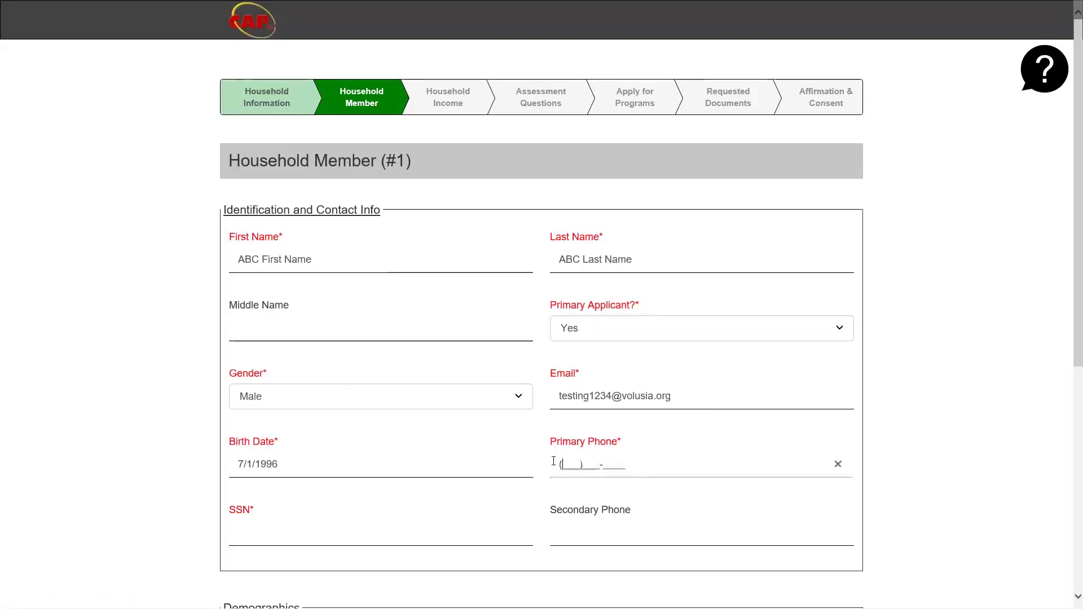
type("222)333-4444")
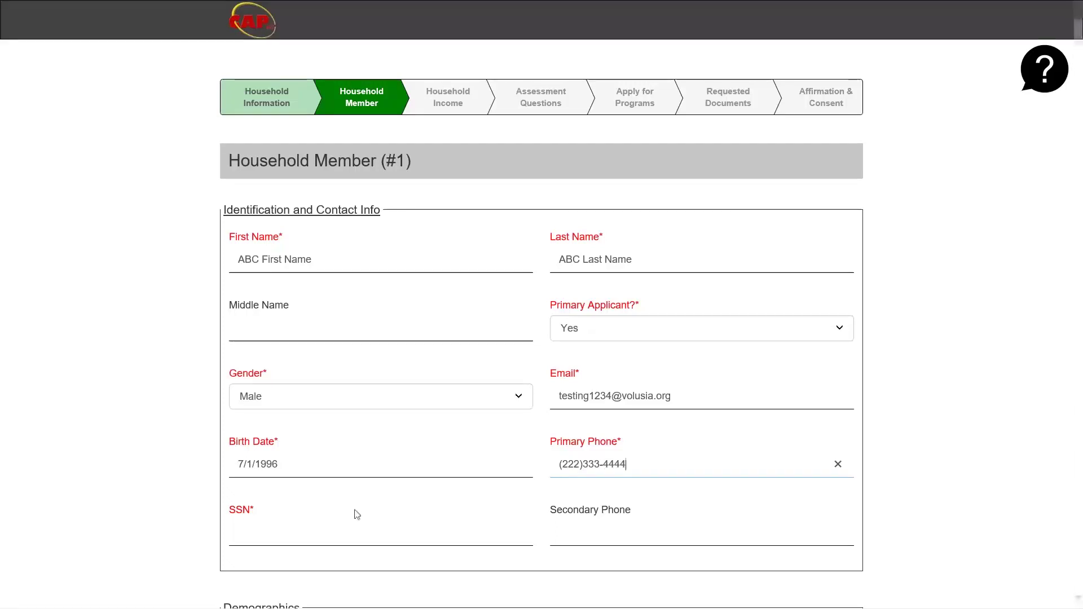
left_click(230, 532)
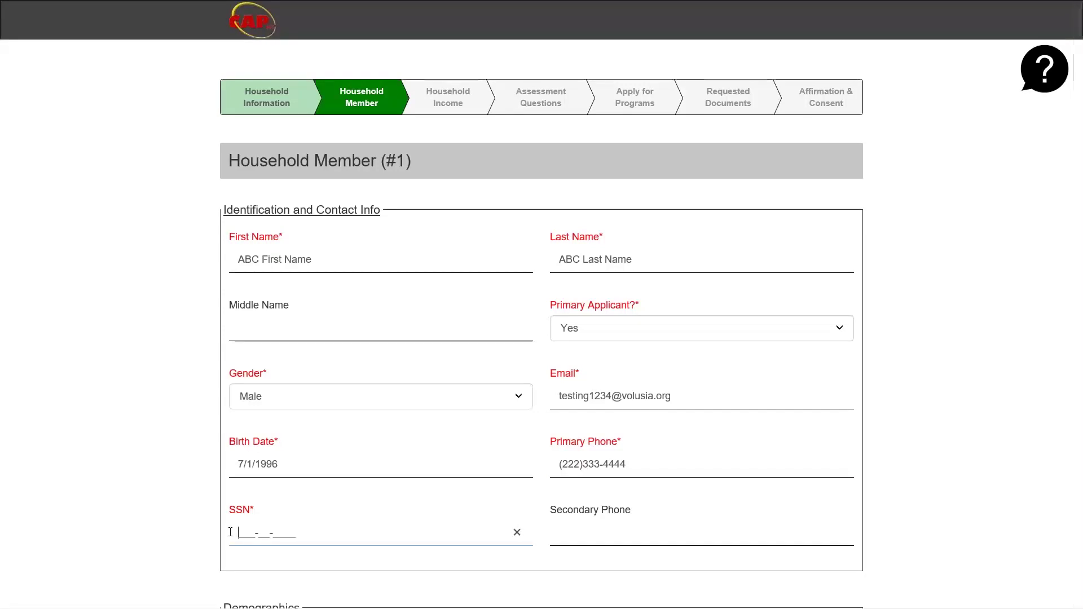
type("888-89-9999")
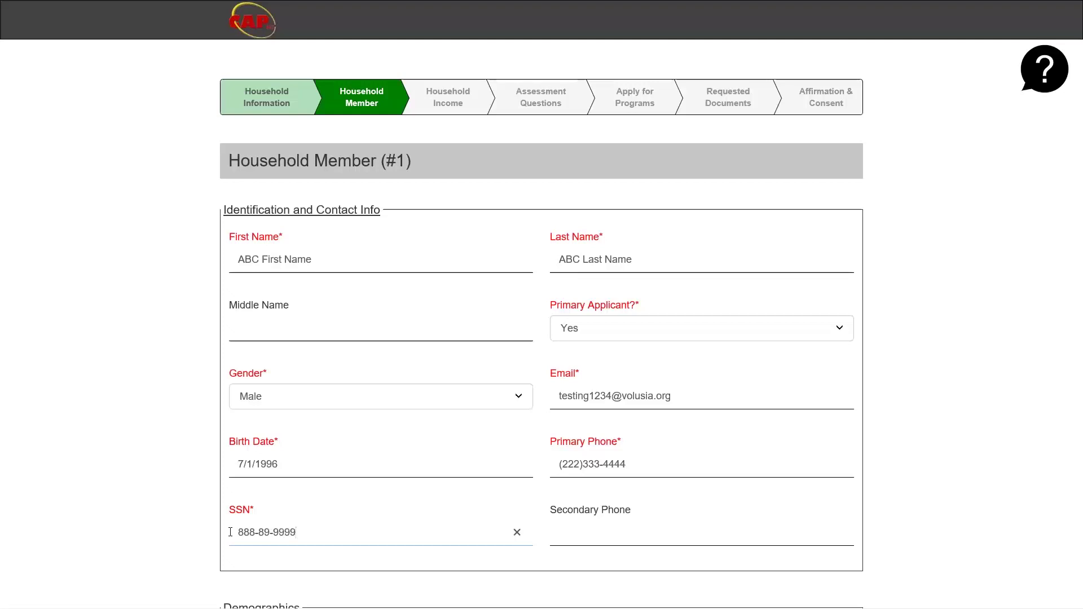
- Leave the SSN field and scroll down to the Demographics section and Save & Next
left_click(538, 491)
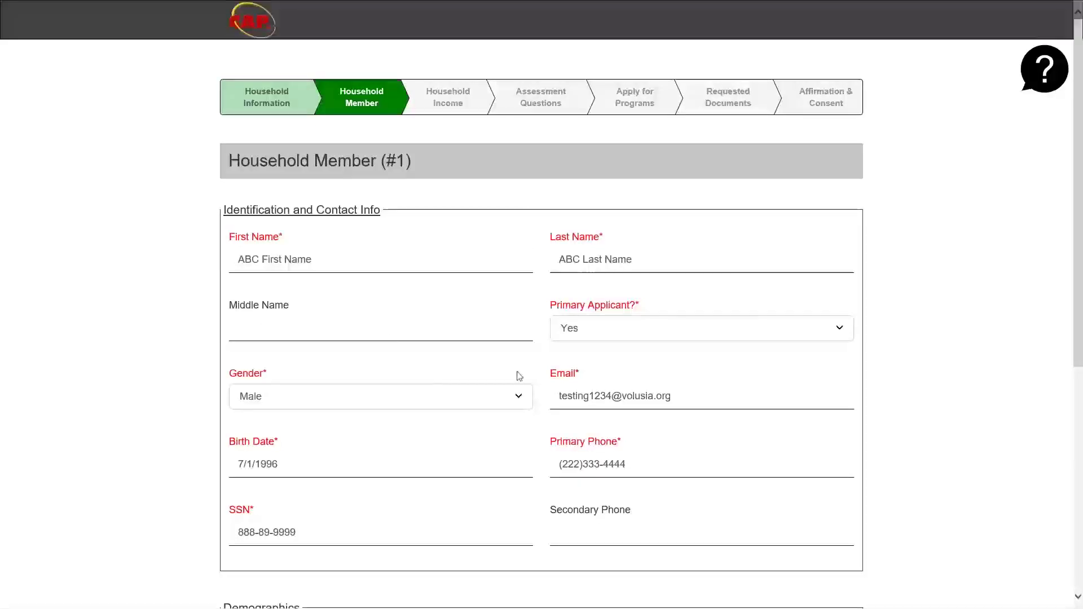
scroll(542, 405, "down", 6)
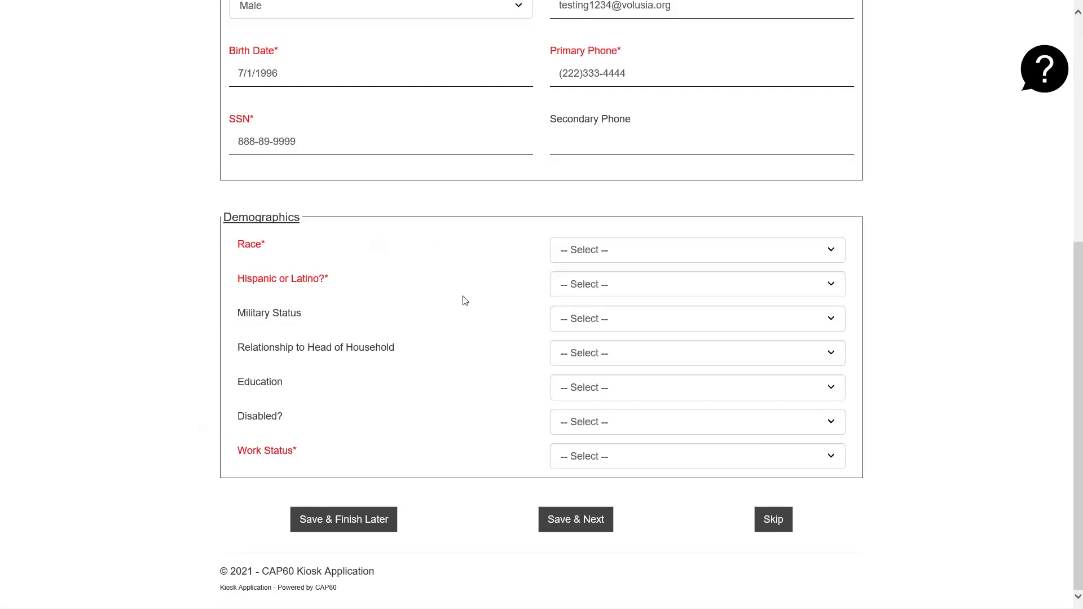
- Set race, Hispanic or Latino and military status to Unspecified, and relationship to Head of Household
left_click(571, 256)
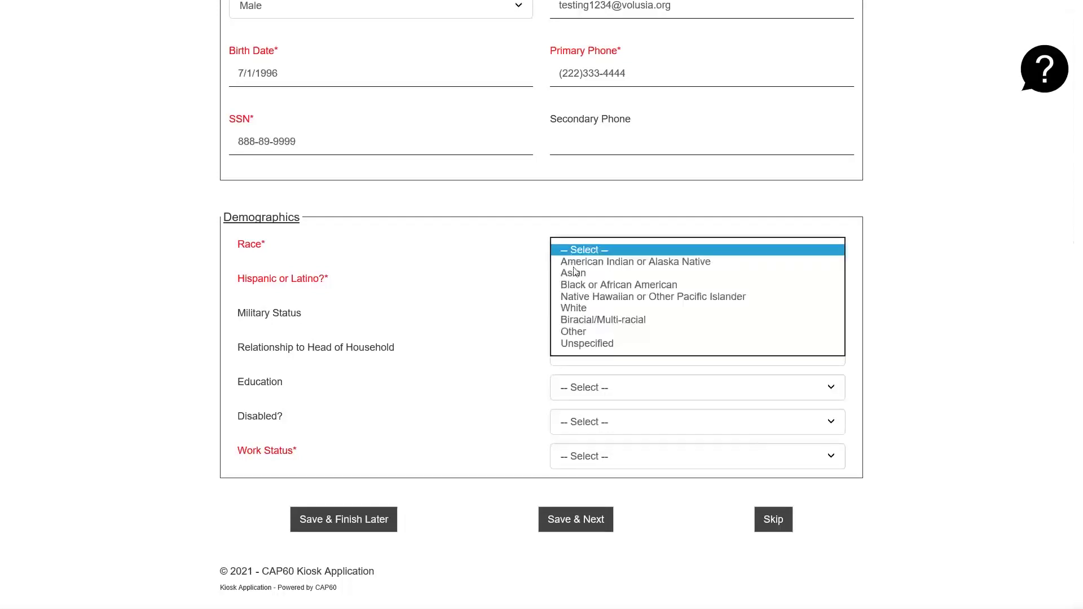
left_click(582, 344)
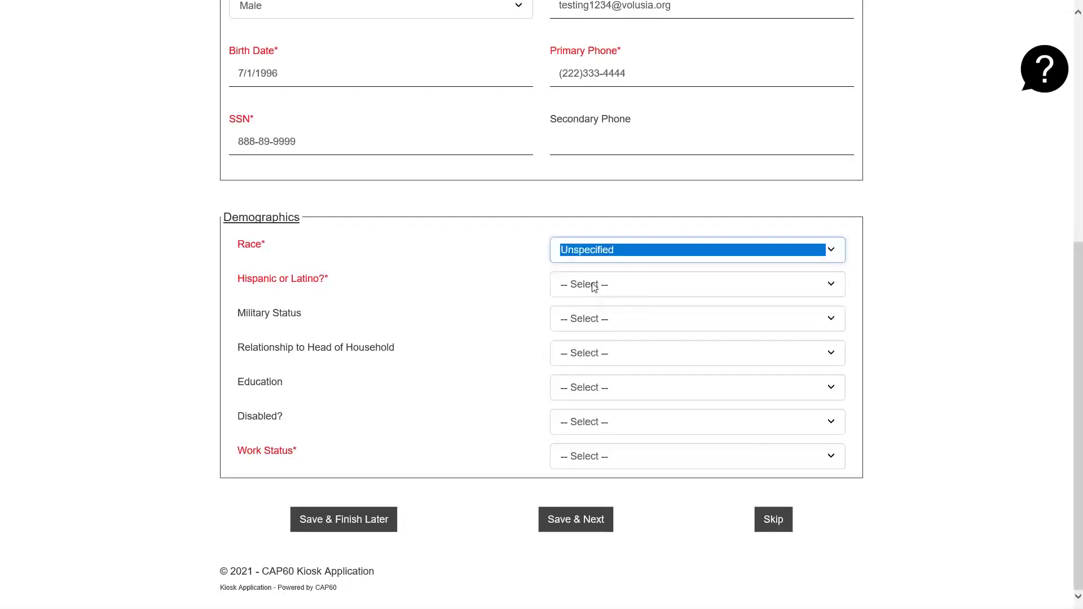
left_click(594, 287)
left_click(591, 317)
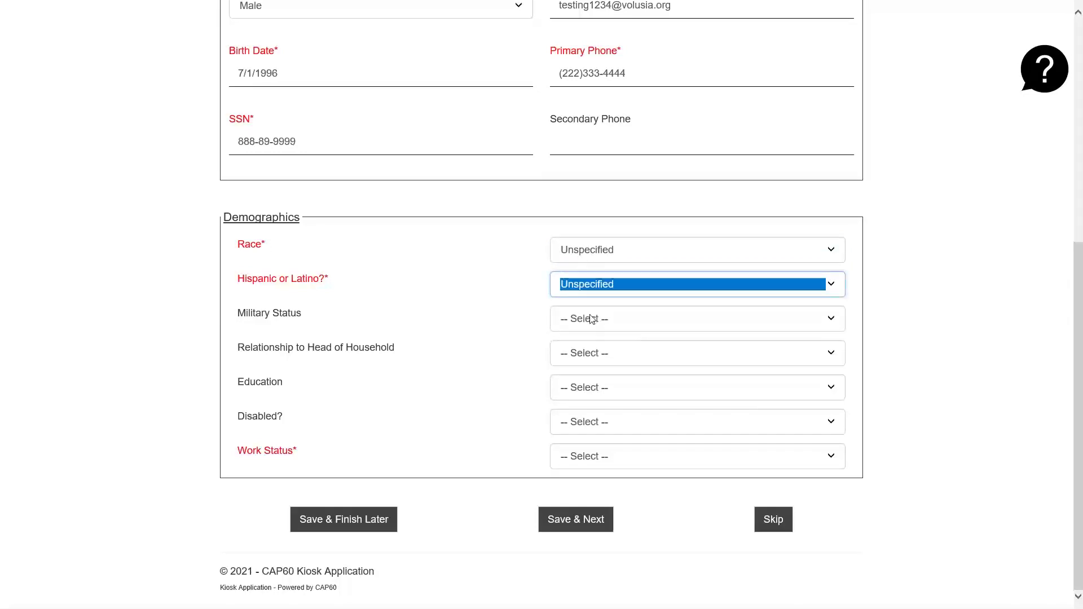
left_click(591, 319)
left_click(587, 354)
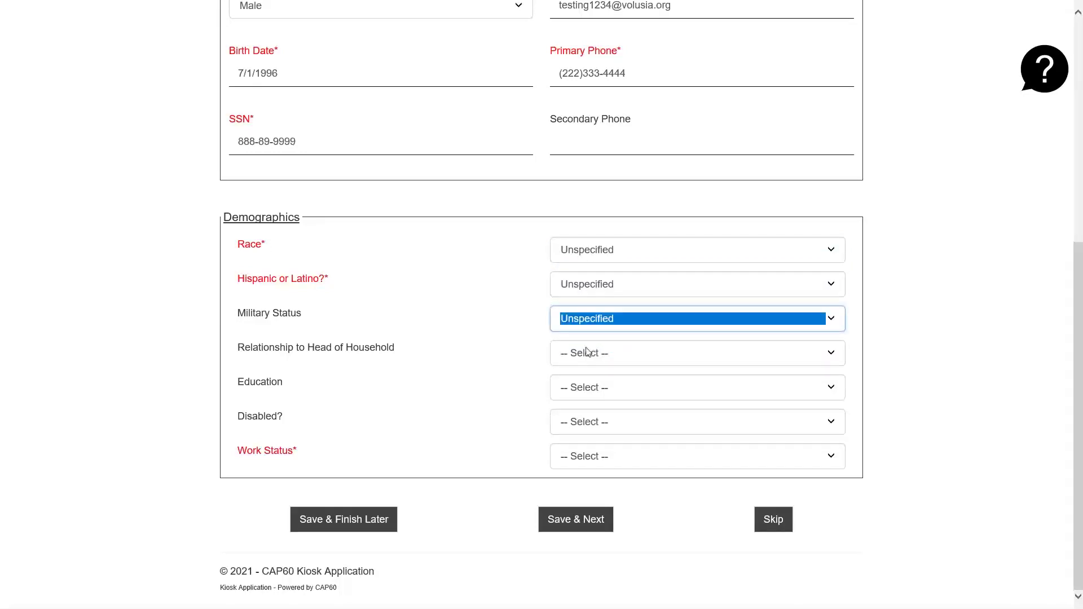
left_click(587, 352)
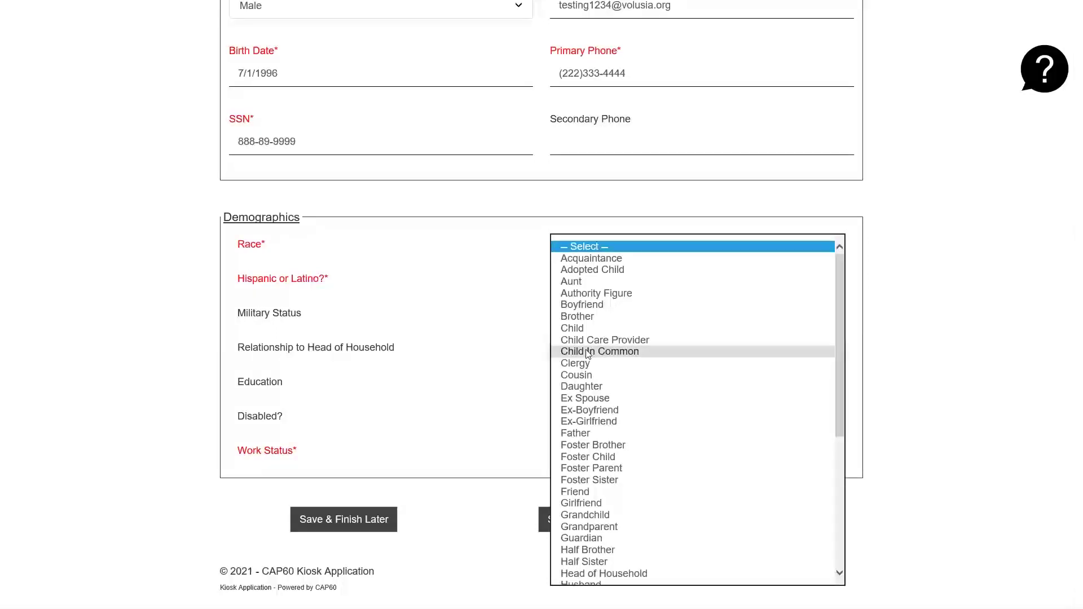
scroll(597, 387, "down", 1)
scroll(597, 387, "down", 3)
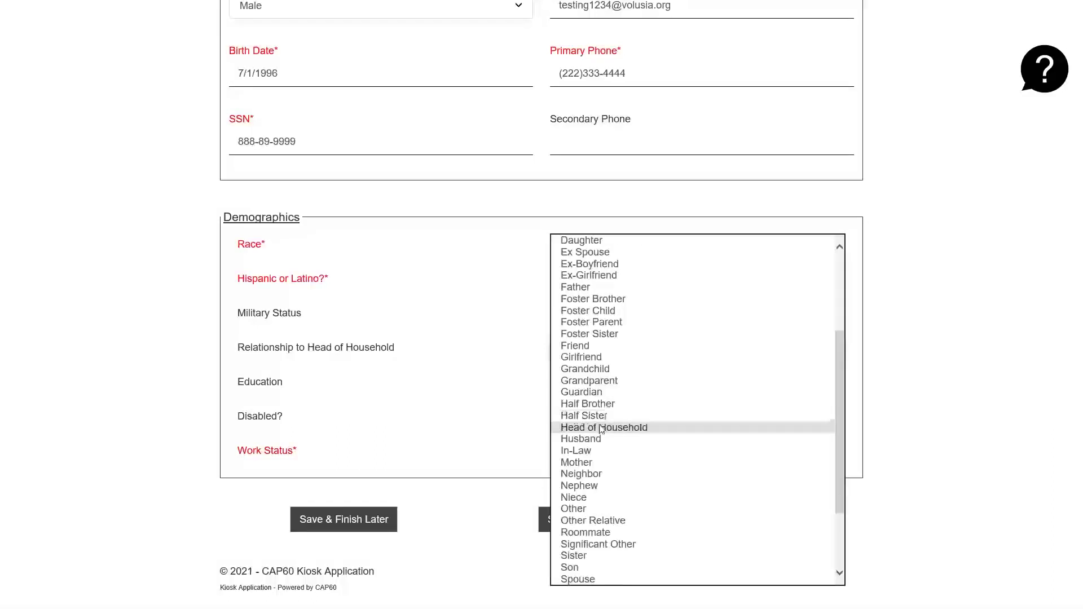
left_click(601, 428)
- Set Education, Disabled? and Work Status to Unspecified
left_click(595, 388)
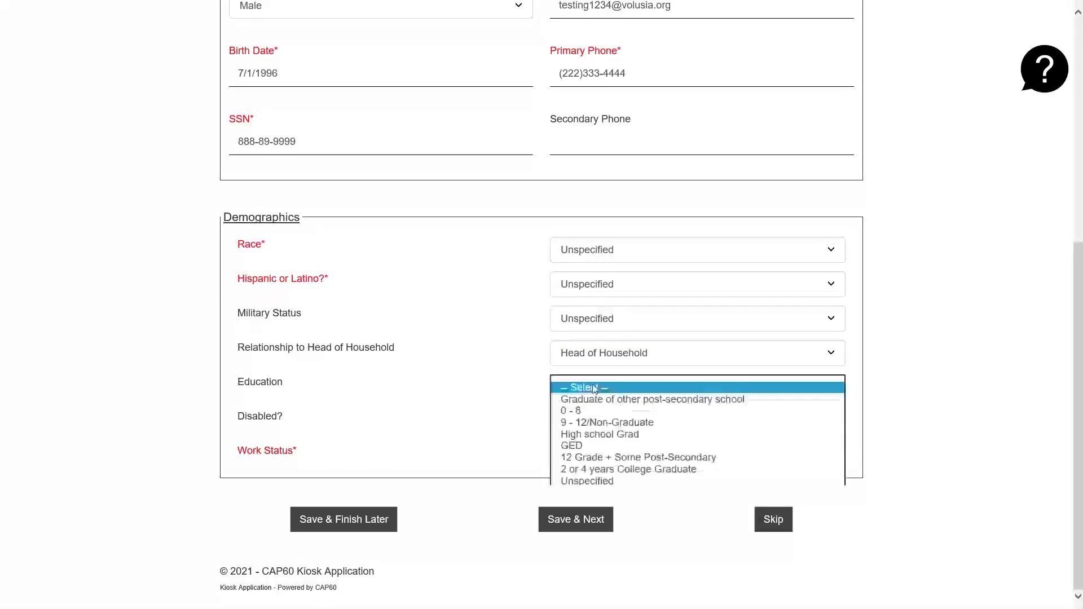
left_click(588, 482)
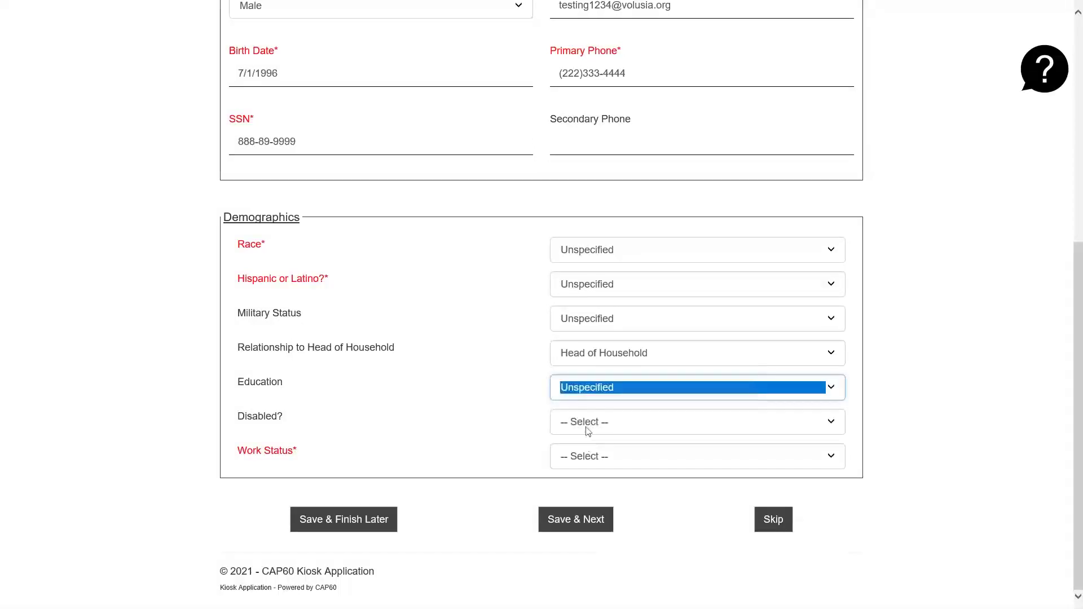
left_click(589, 424)
left_click(597, 458)
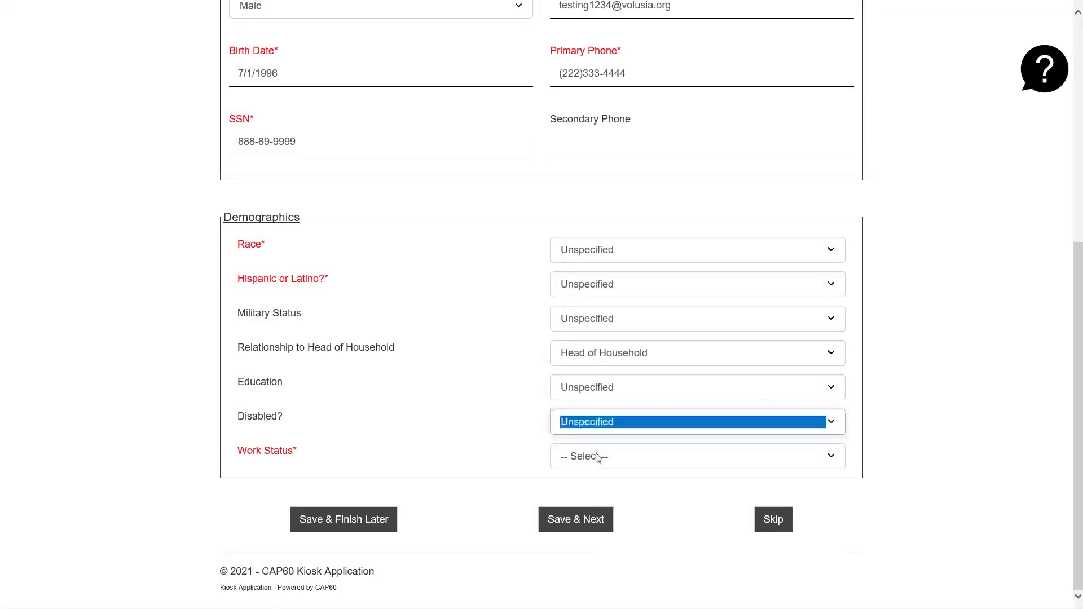
left_click(598, 457)
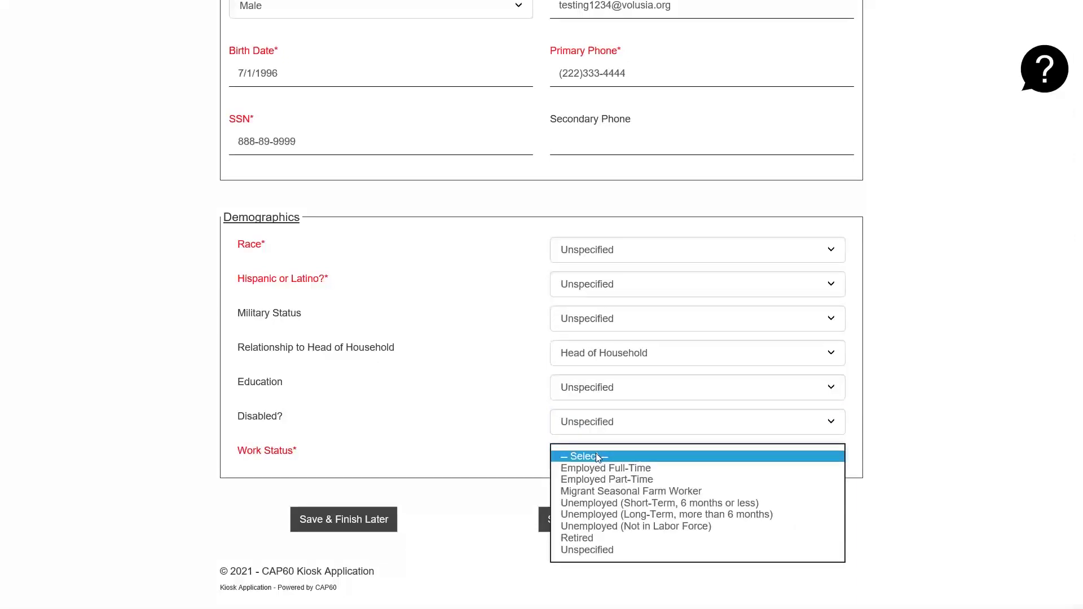
left_click(590, 551)
left_click(967, 441)
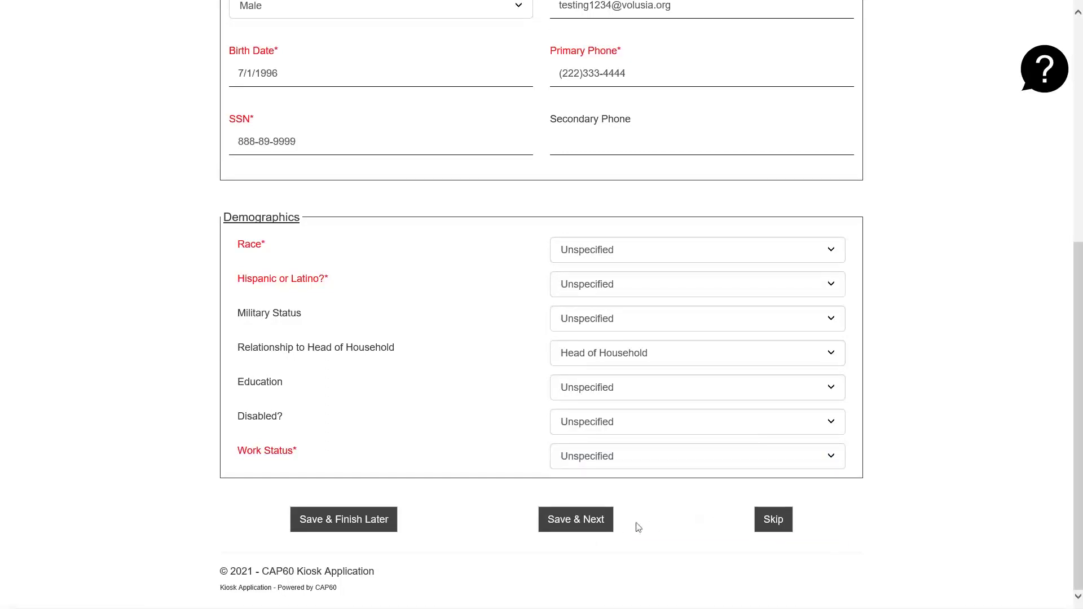
- Save Household Member (#1) with Save & Next to reach the Household Member List
left_click(590, 529)
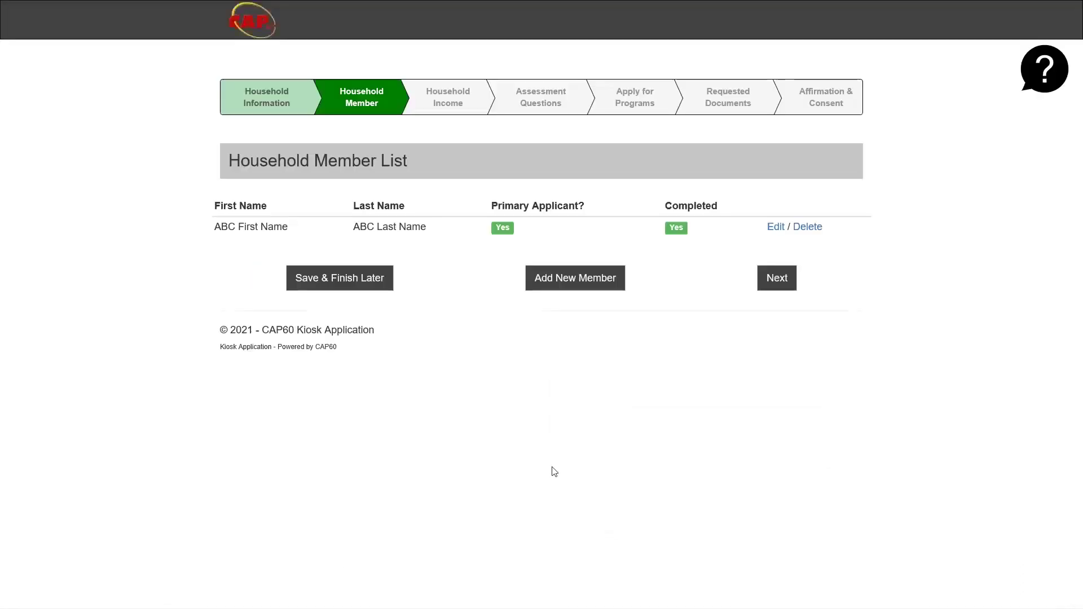